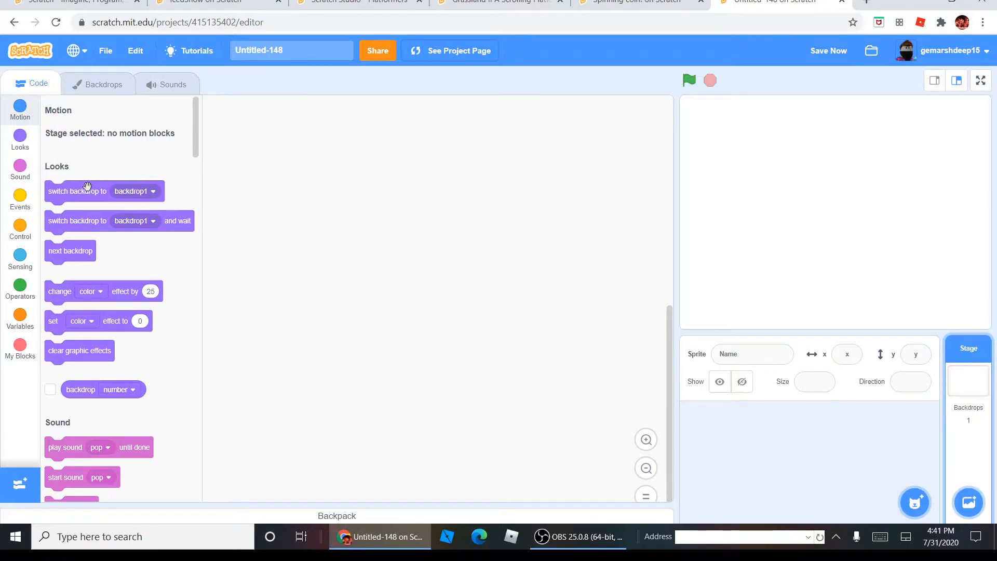
left_click(23, 210)
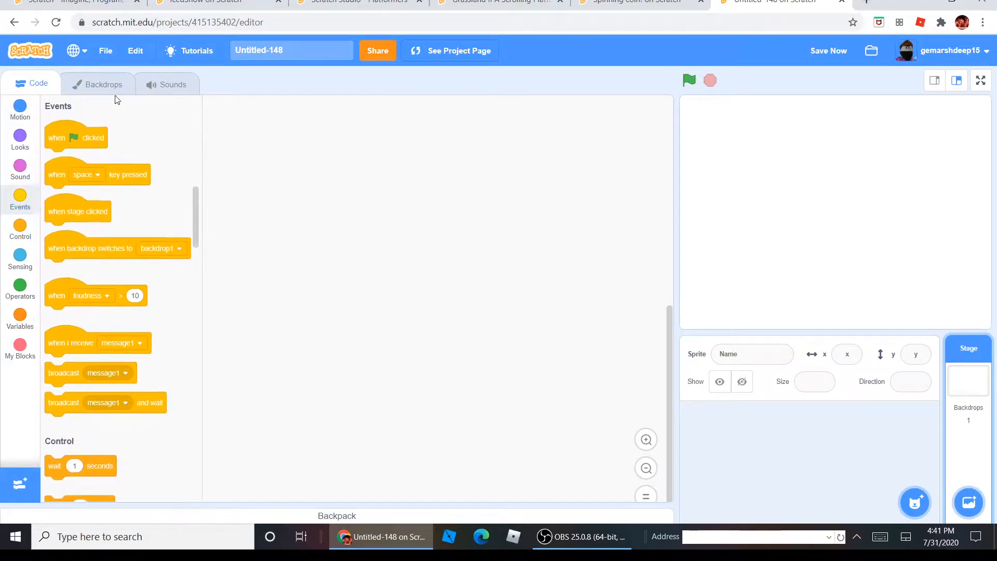
left_click(97, 84)
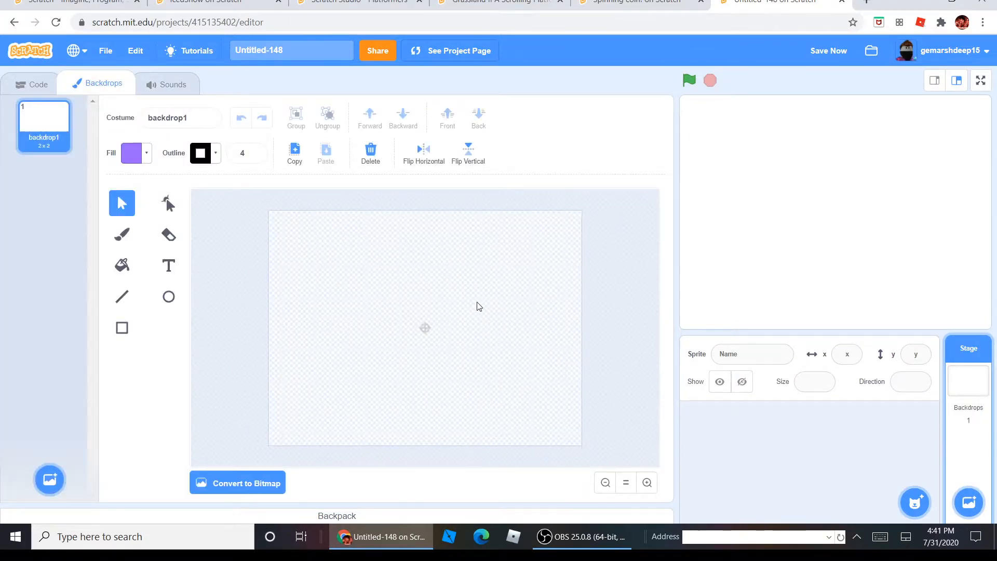
left_click(10, 92)
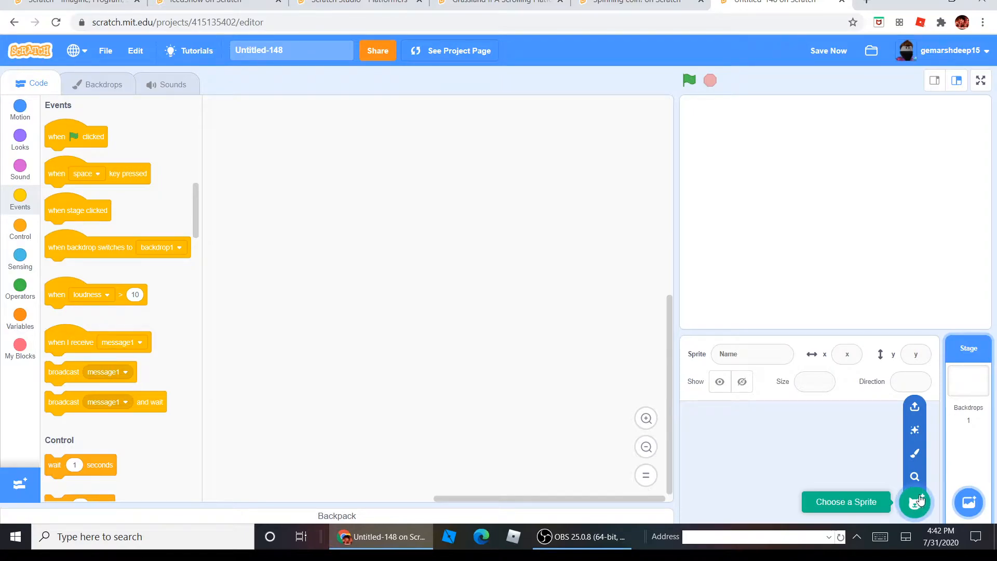
Step: Create a blank painted sprite and name it "Spinning Coin!"
left_click(915, 455)
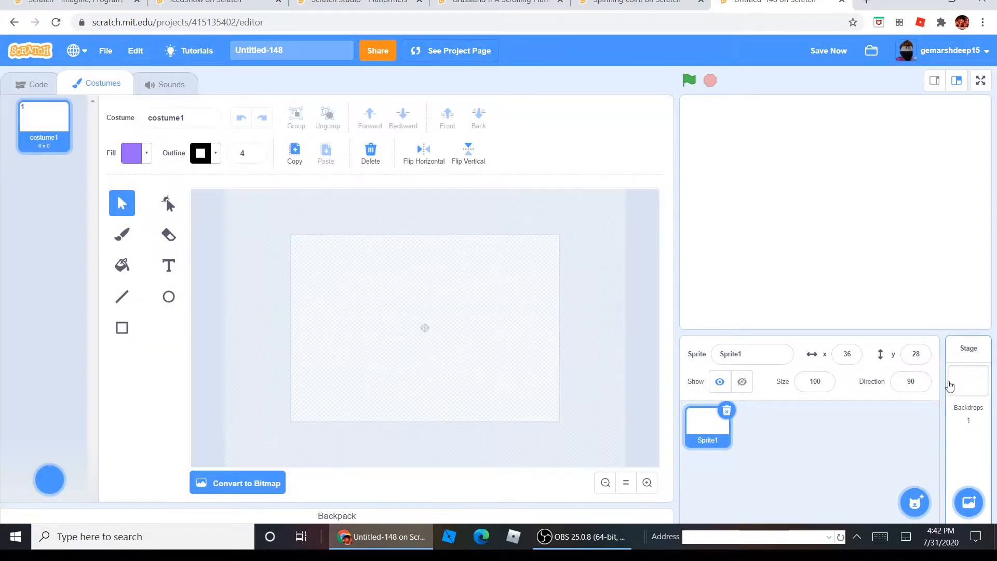
left_click(961, 389)
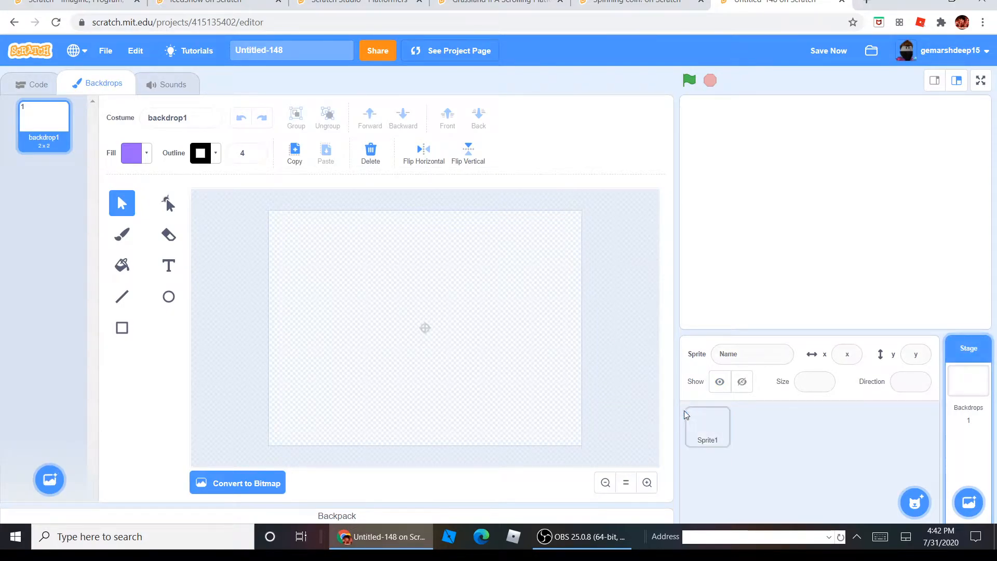
left_click(33, 84)
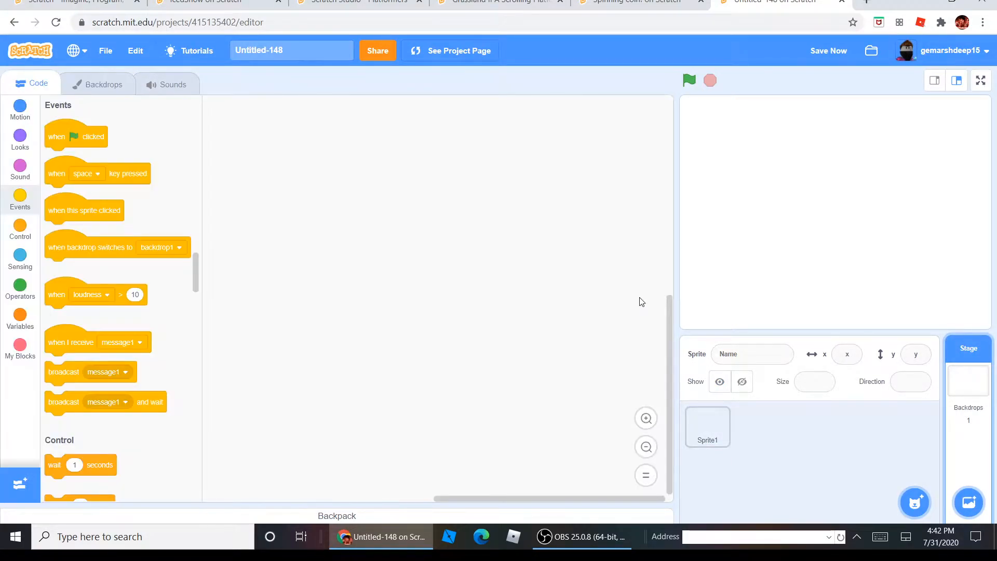
left_click(716, 439)
left_click(768, 350)
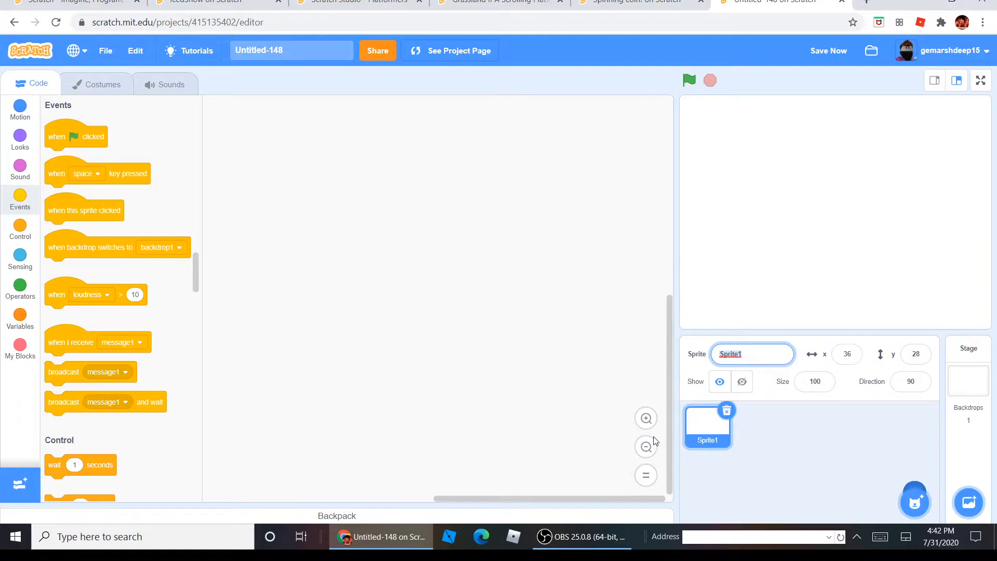
key("Caps_Lock")
type("Sp")
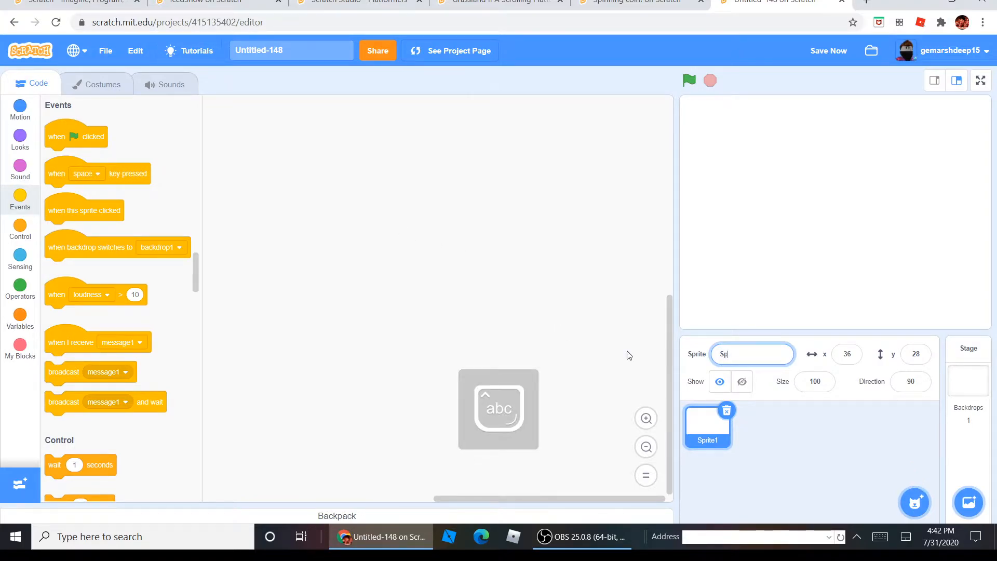
type("inning Coin!")
left_click(37, 85)
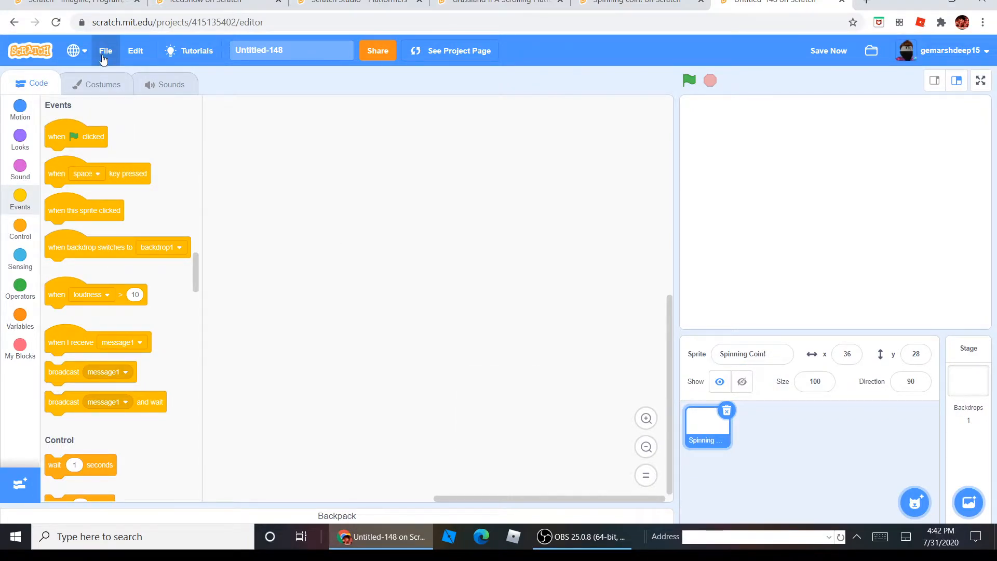
Step: Draw a circle about 47 by 47 in costume1 and centre it on the canvas's centre mark
left_click(101, 84)
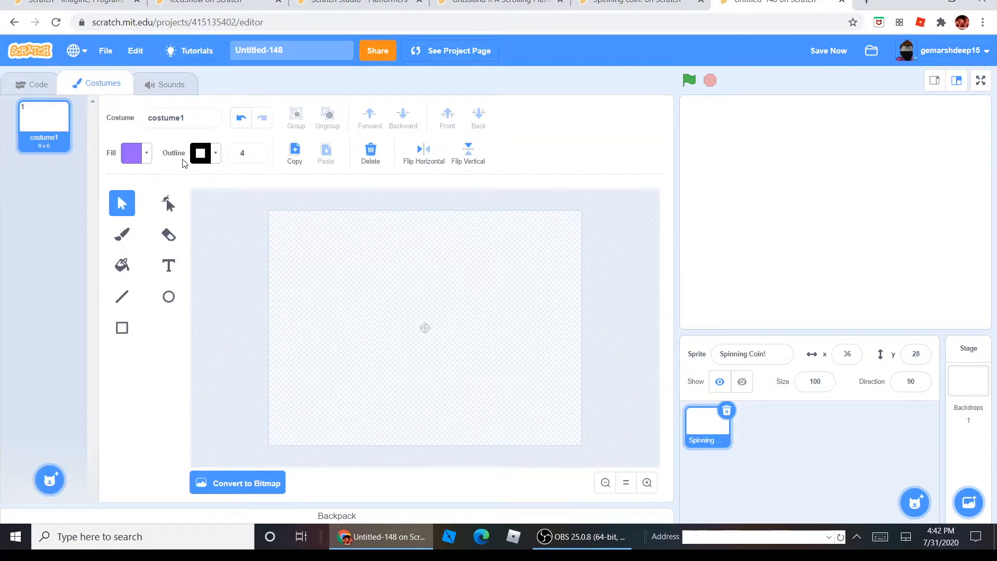
left_click(168, 297)
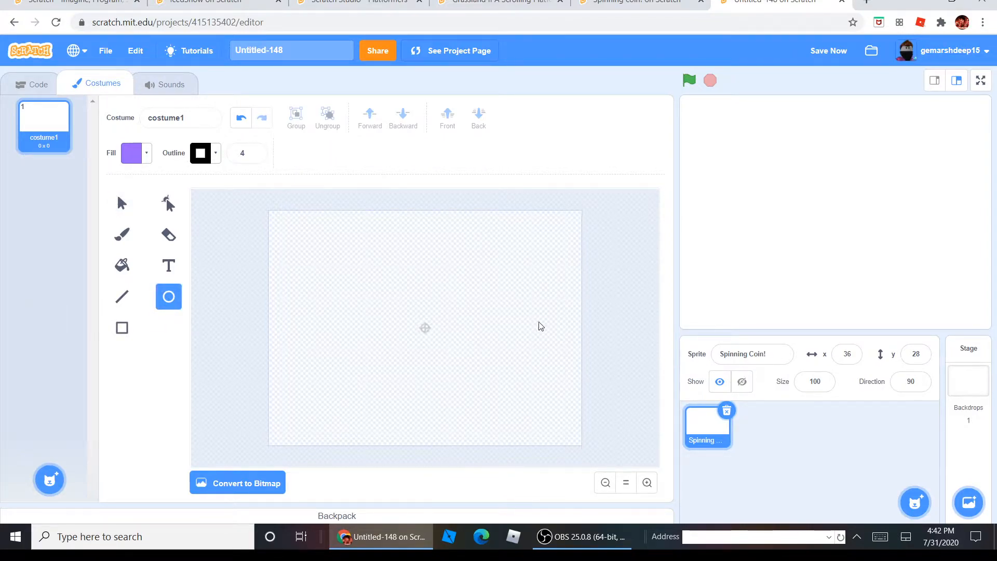
mouse_move(430, 315)
left_mouse_down()
mouse_move(407, 358)
mouse_move(430, 319)
mouse_move(403, 343)
mouse_move(445, 311)
mouse_move(438, 301)
mouse_move(428, 310)
left_mouse_up()
left_click_drag(445, 323, 418, 332)
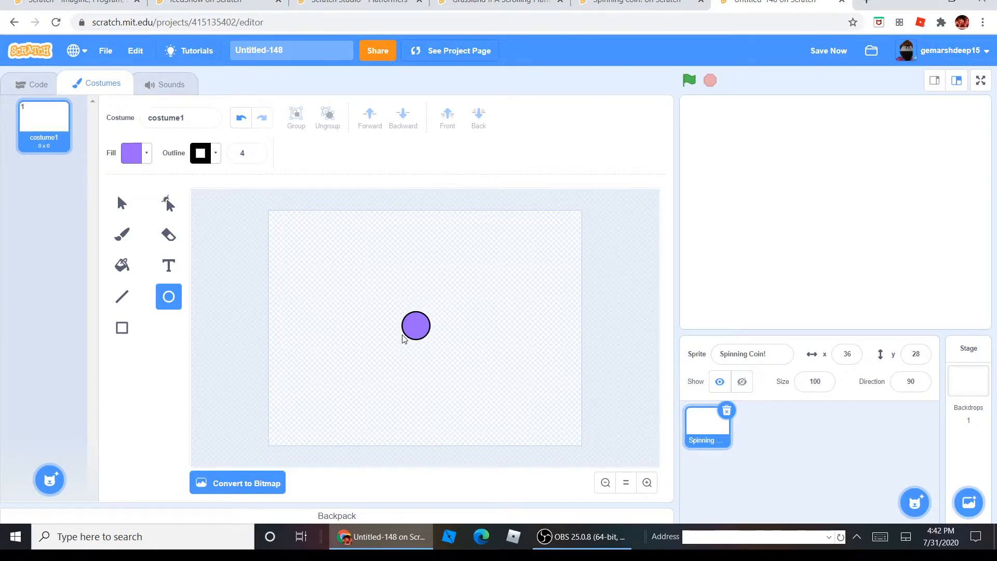
left_click_drag(399, 340, 415, 338)
mouse_move(407, 341)
left_mouse_down()
mouse_move(434, 337)
mouse_move(423, 331)
left_mouse_up()
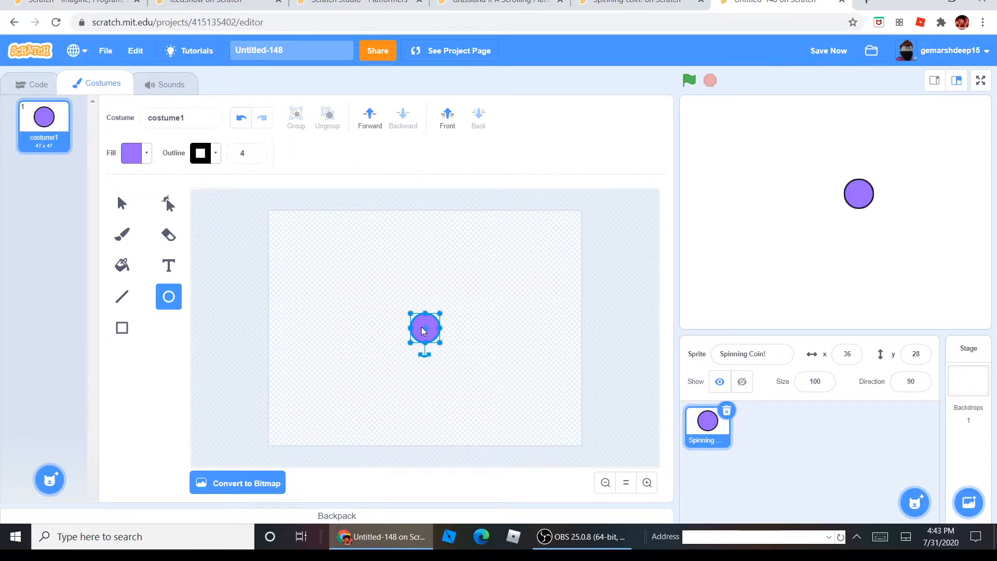
left_click(469, 276)
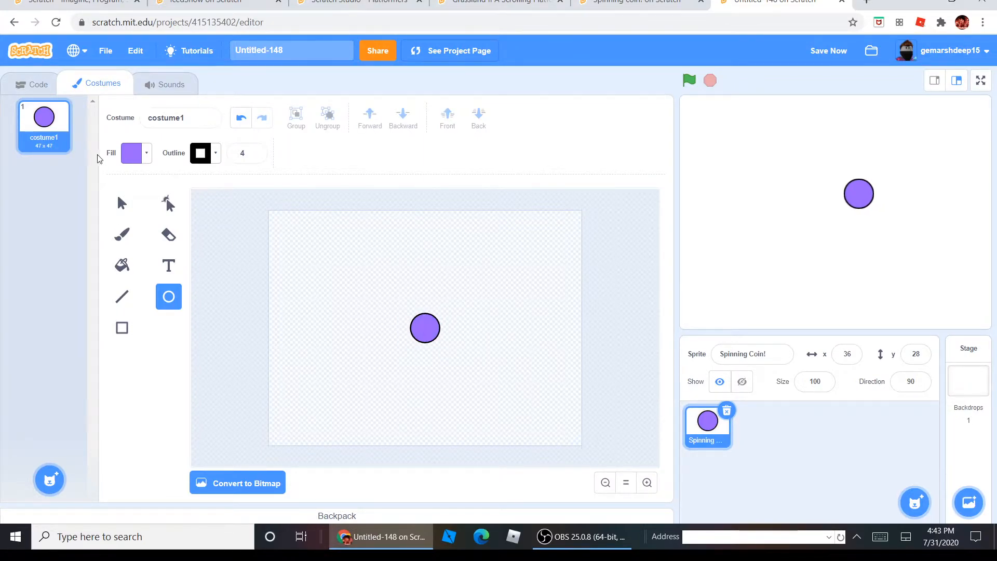
Step: Change the circle's fill colour to yellow
left_click(118, 198)
left_click(423, 328)
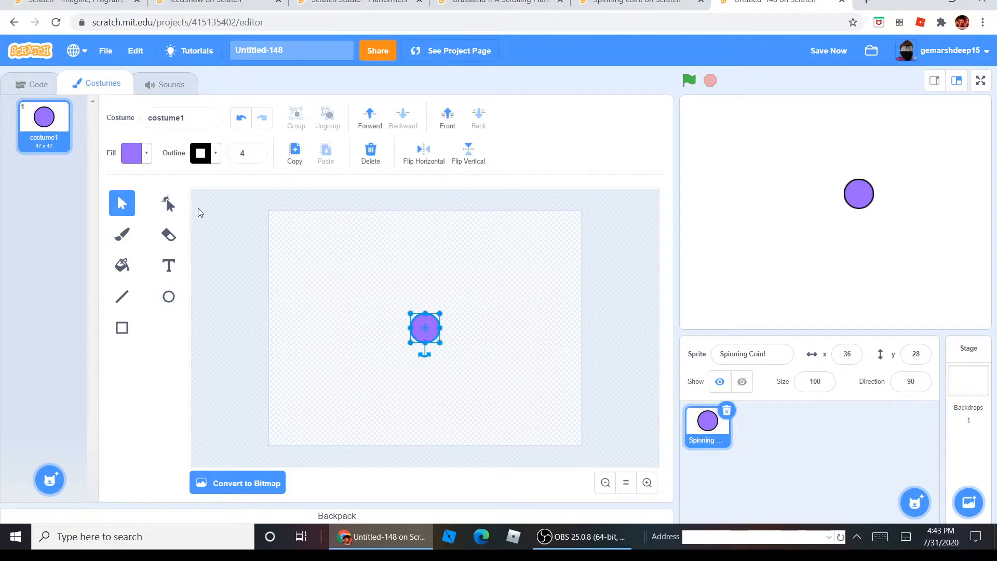
left_click(148, 158)
left_click_drag(147, 224, 98, 243)
left_click(301, 223)
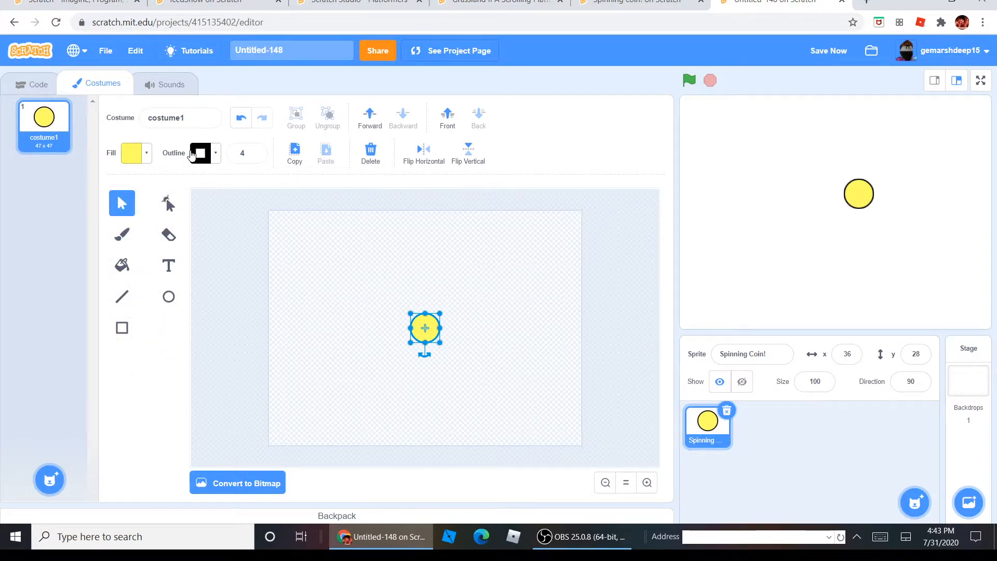
Step: Set the circle's outline to a darker yellow with colour 16, saturation 100 and brightness 96
left_click(215, 154)
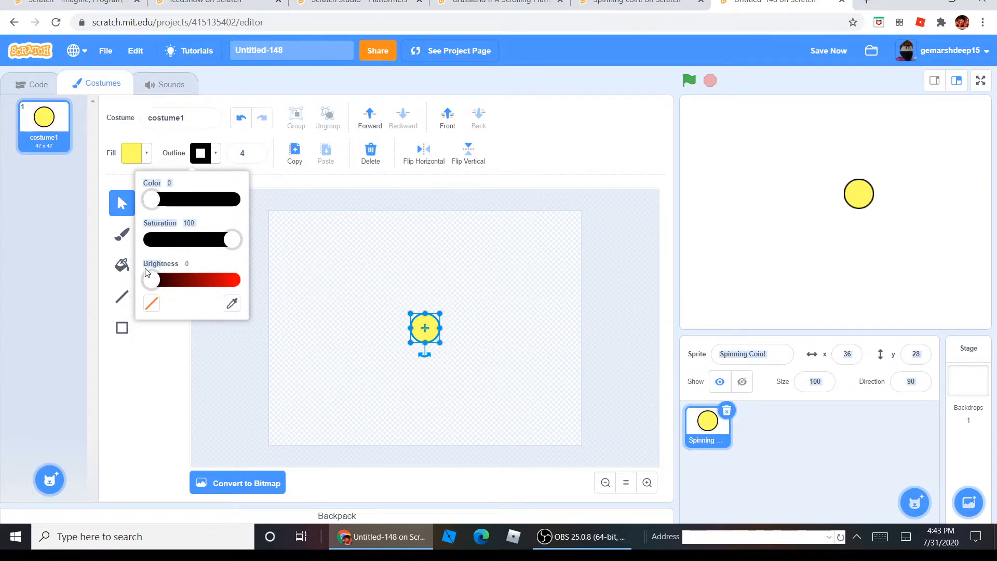
left_click_drag(152, 280, 228, 281)
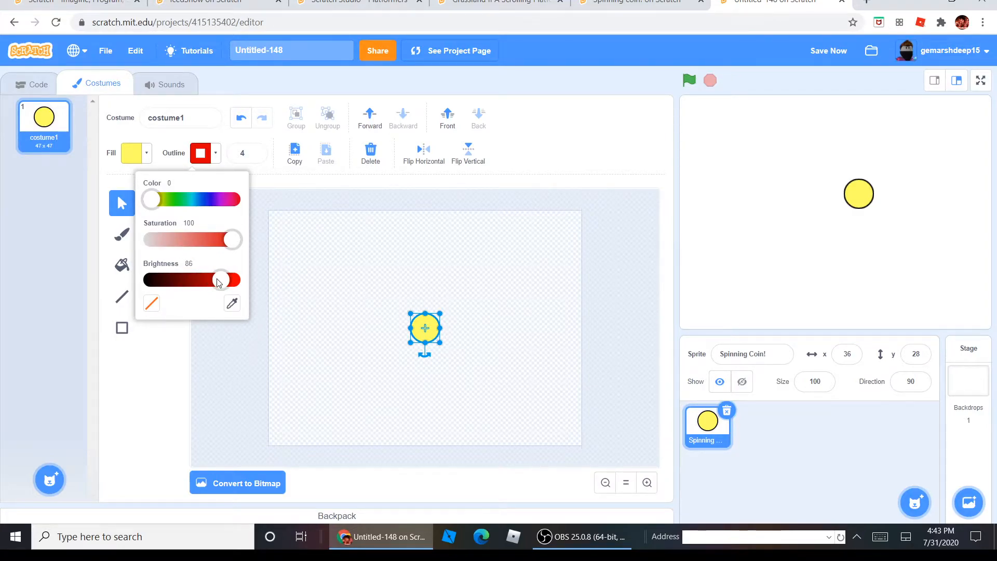
left_click_drag(218, 282, 274, 270)
left_click_drag(150, 202, 161, 204)
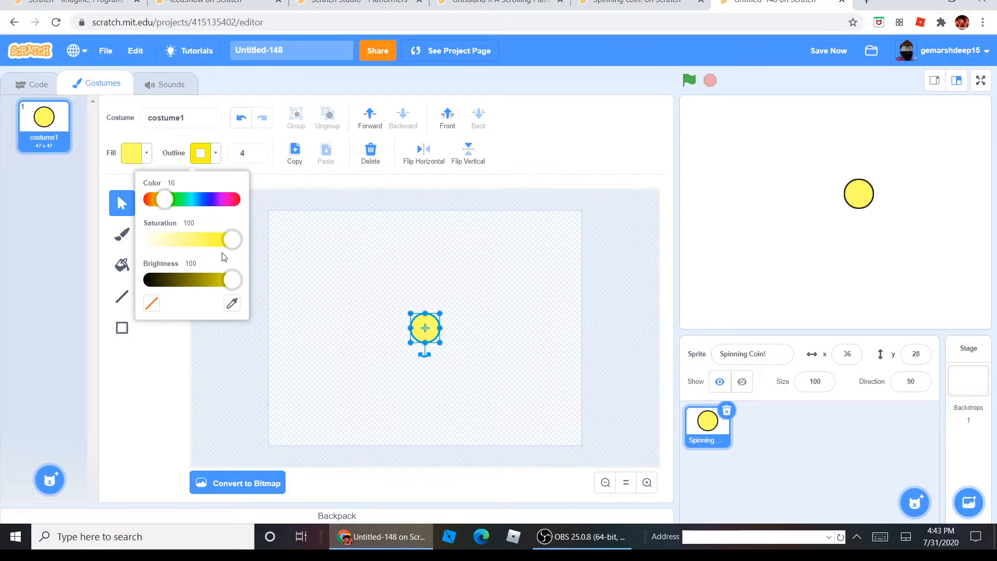
left_click_drag(234, 276, 229, 279)
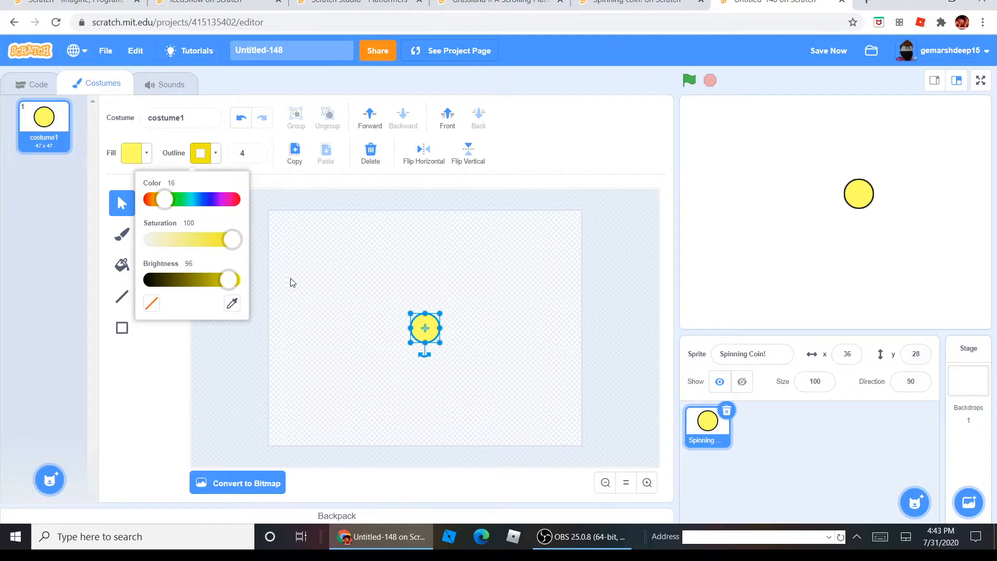
left_click(350, 283)
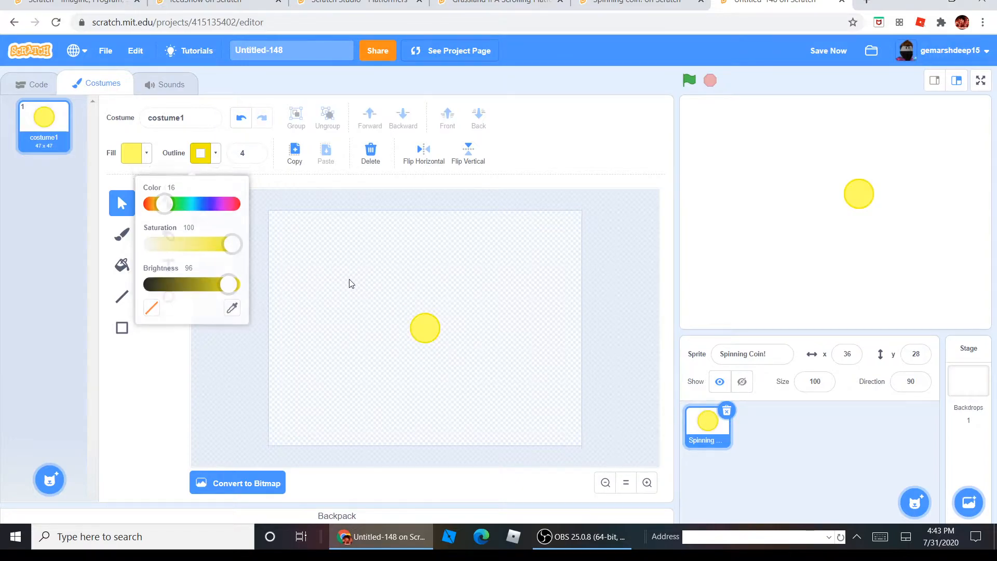
Step: Set the coin's outline width to 9
left_click(428, 339)
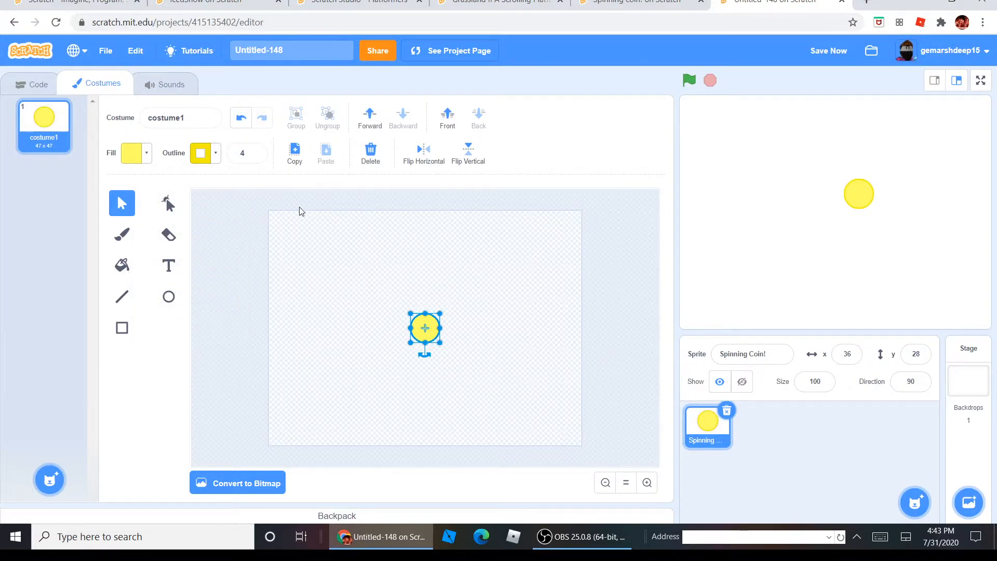
left_click(255, 150)
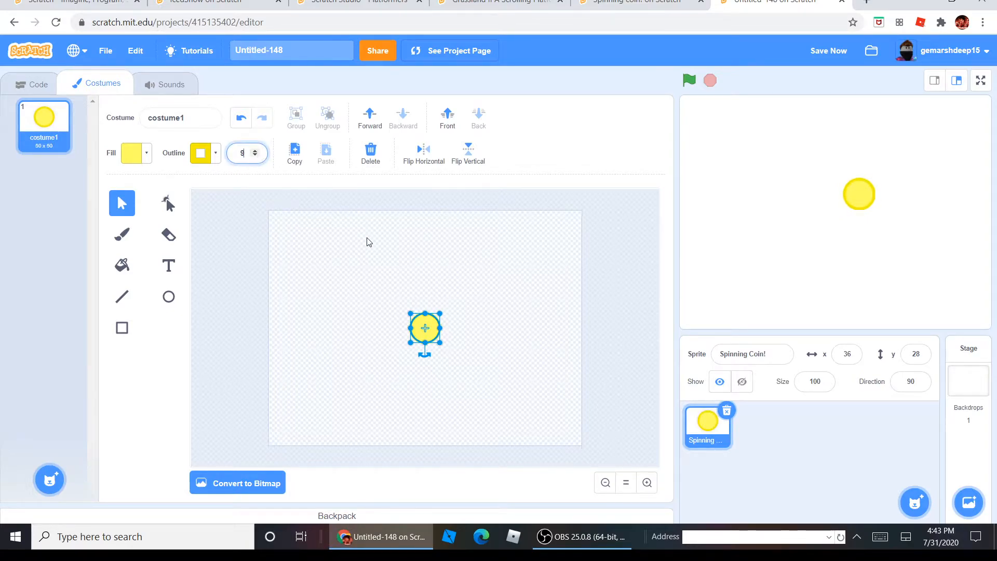
left_click(367, 242)
left_click(421, 343)
left_click(405, 409)
left_click(436, 341)
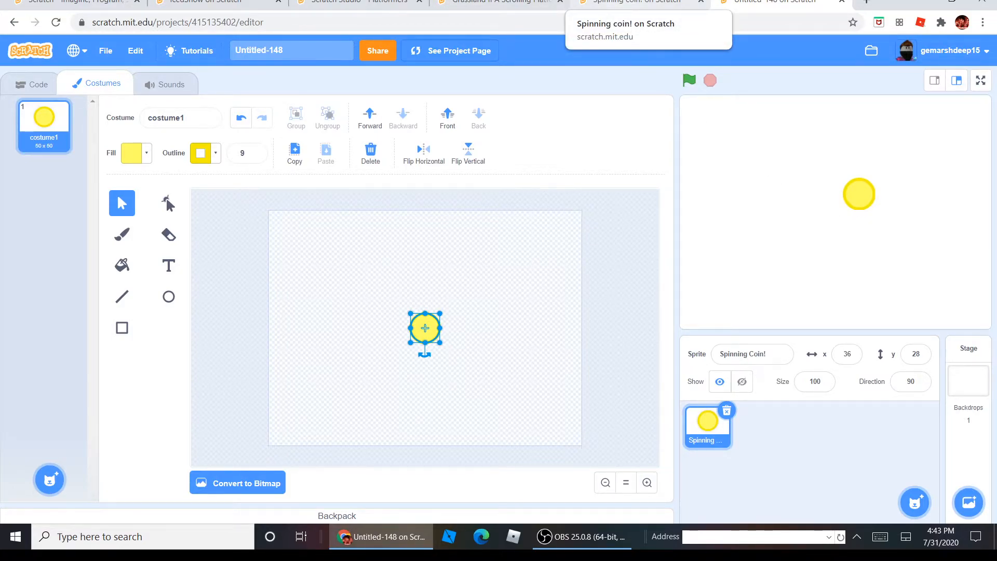
Step: Open the finished "Spinning coin!" project in the editor, stop its animation and view its script
left_click(637, 2)
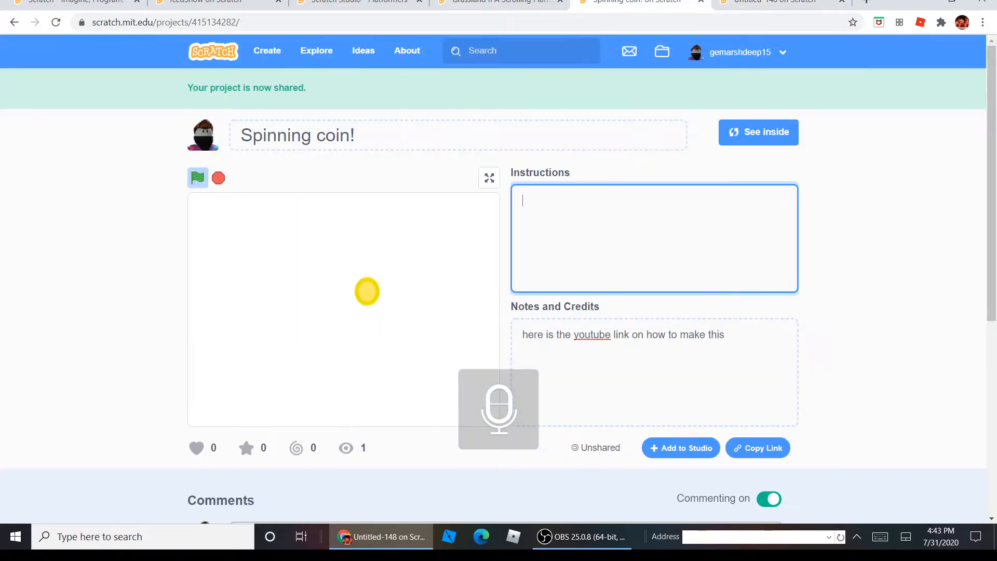
left_click(772, 132)
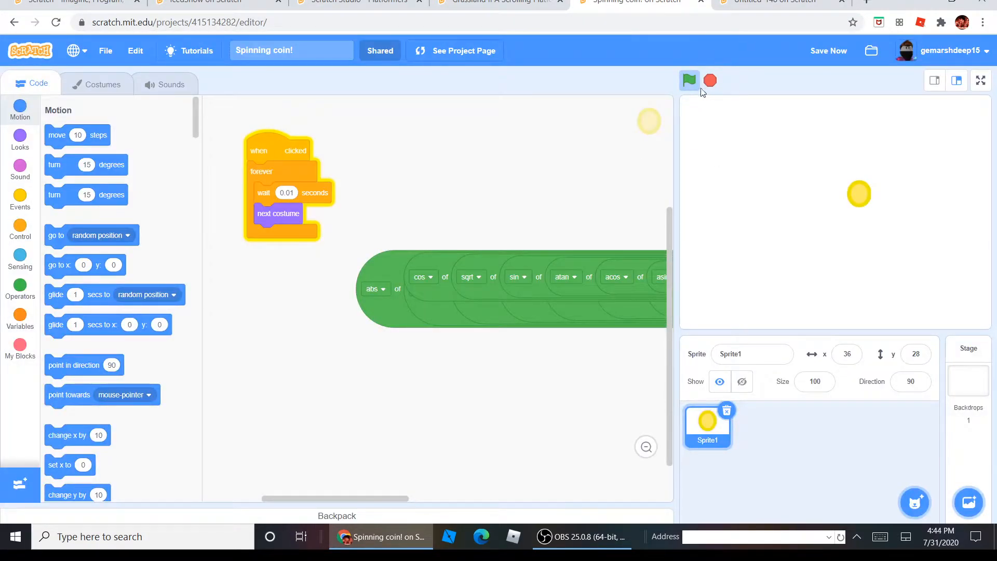
left_click(710, 82)
left_click_drag(428, 349, 640, 204)
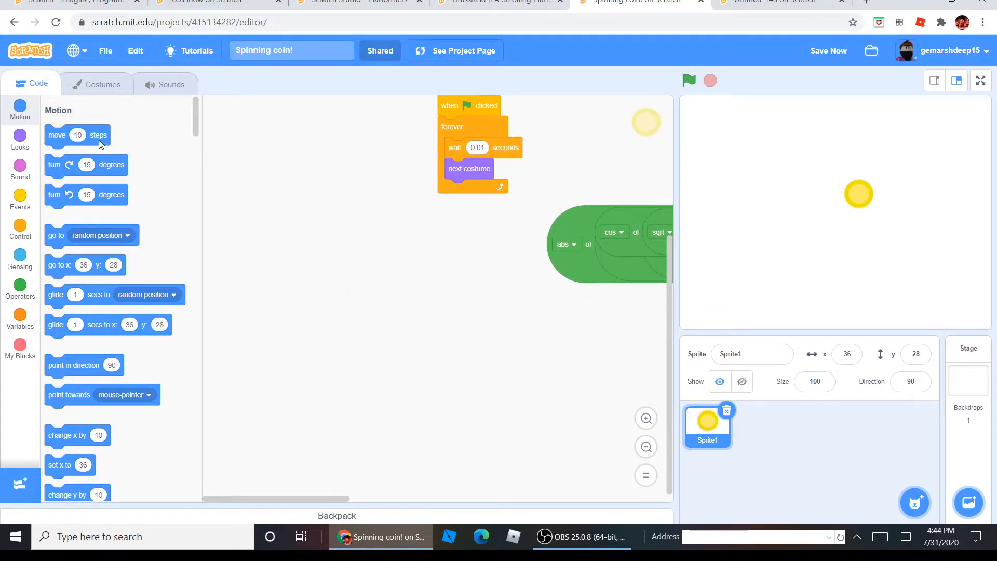
Step: Examine how the coin gets narrower from costume1 through costume4 in the finished project
left_click(144, 86)
left_click(101, 87)
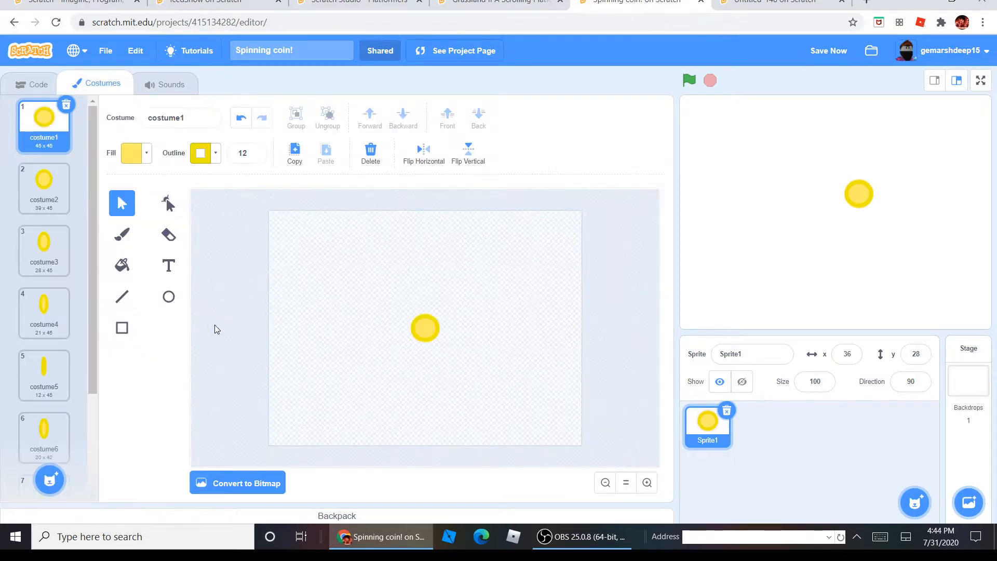
left_click(58, 203)
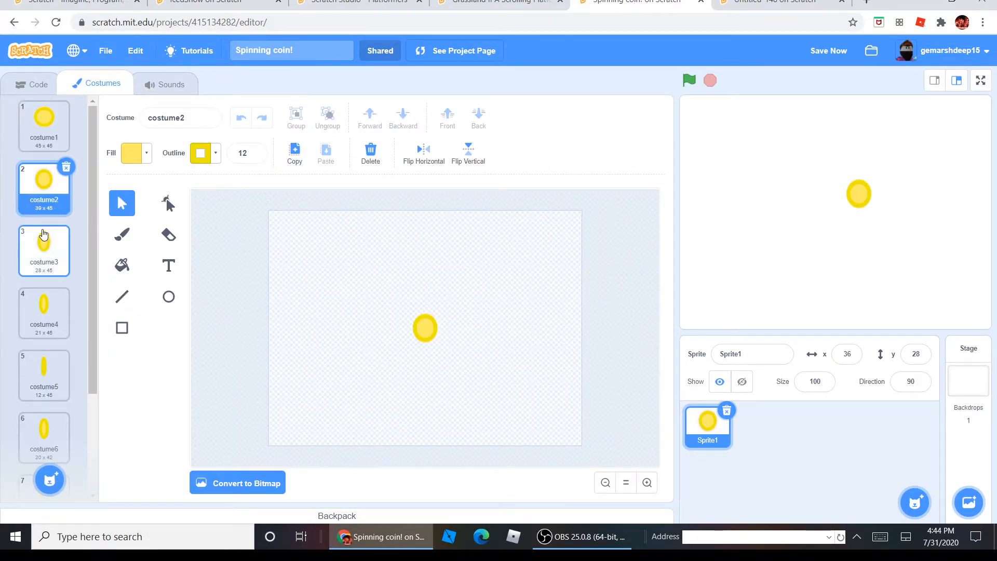
left_click(39, 250)
left_click(38, 306)
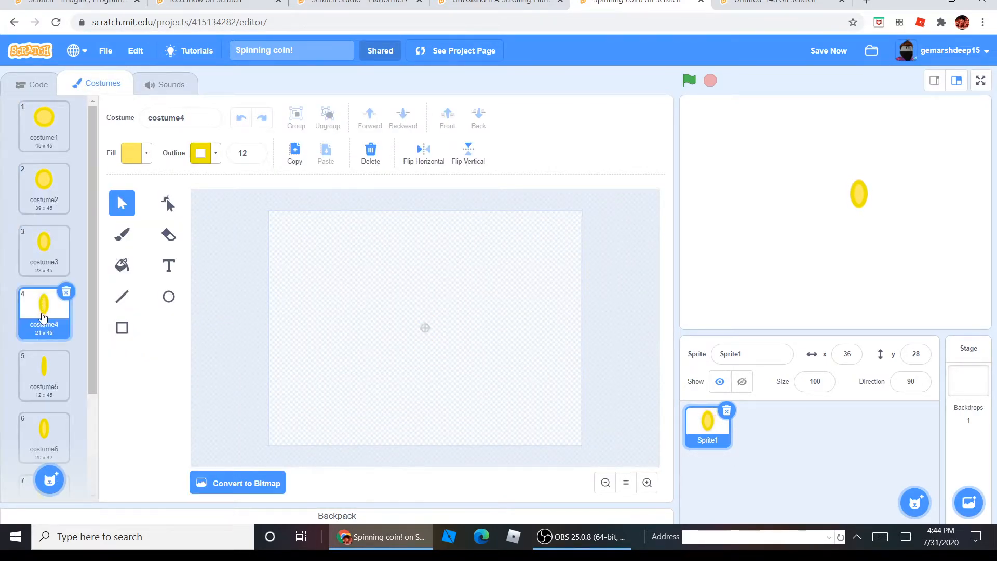
left_click(36, 125)
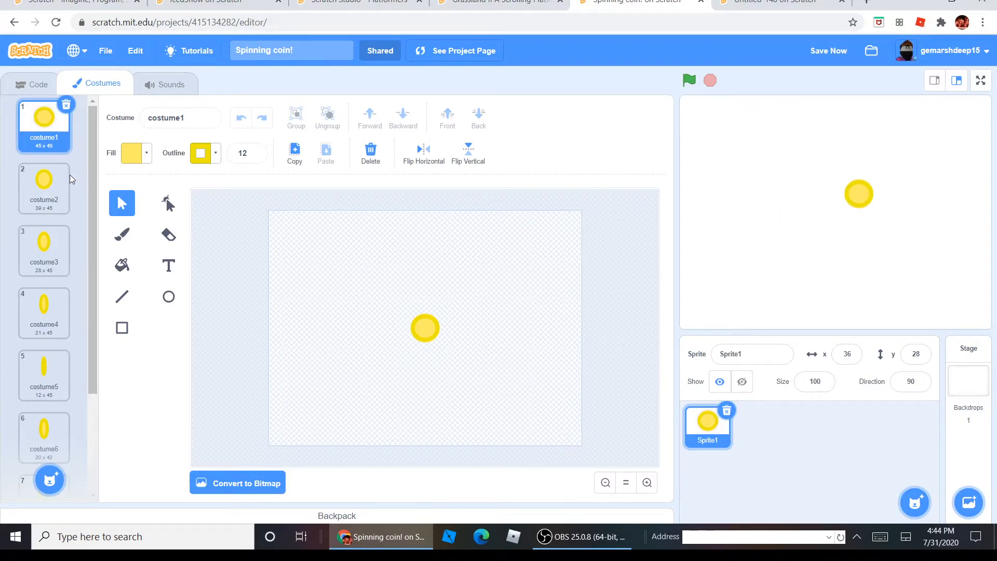
left_click(45, 188)
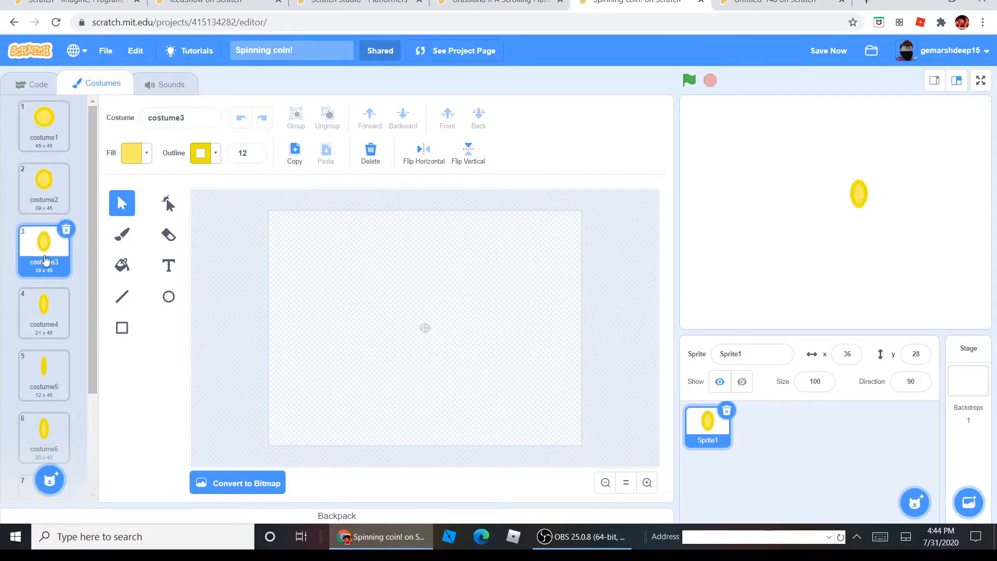
left_click(44, 133)
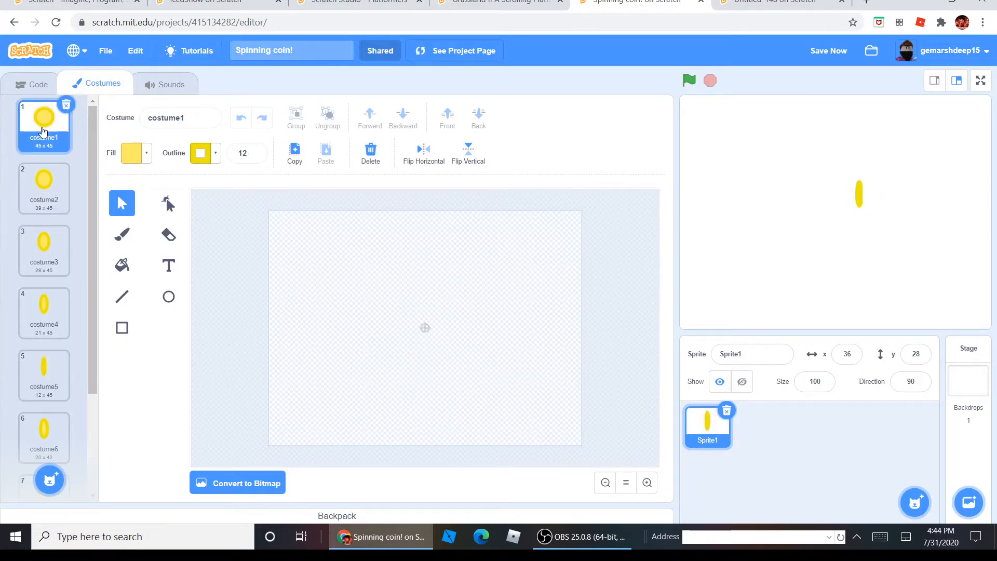
Step: Run the finished coin animation and examine how the coin widens again from costume5 through costume8
left_click(690, 81)
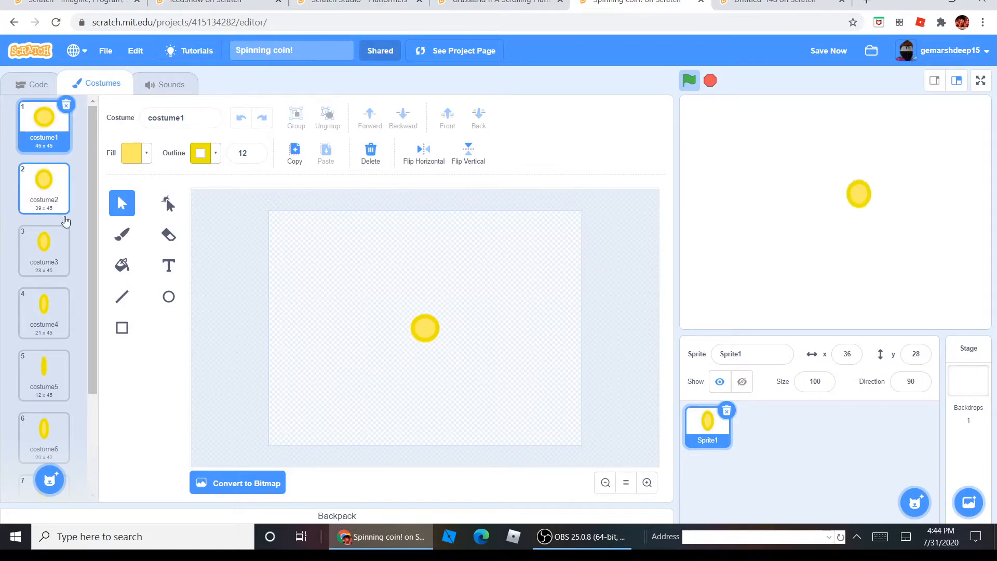
left_click_drag(90, 385, 84, 493)
left_click(27, 314)
left_click(46, 374)
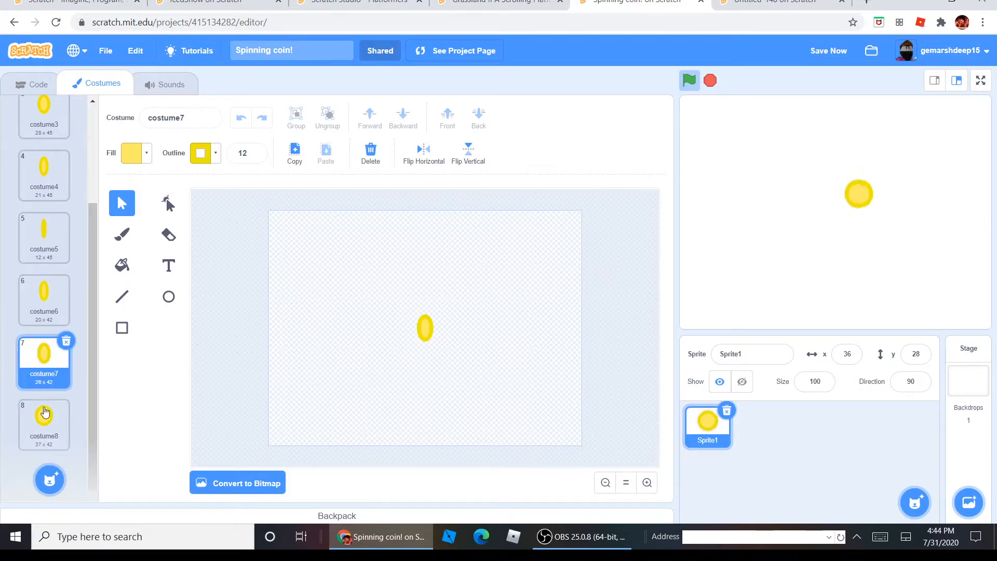
left_click(45, 413)
left_click_drag(89, 423, 101, 154)
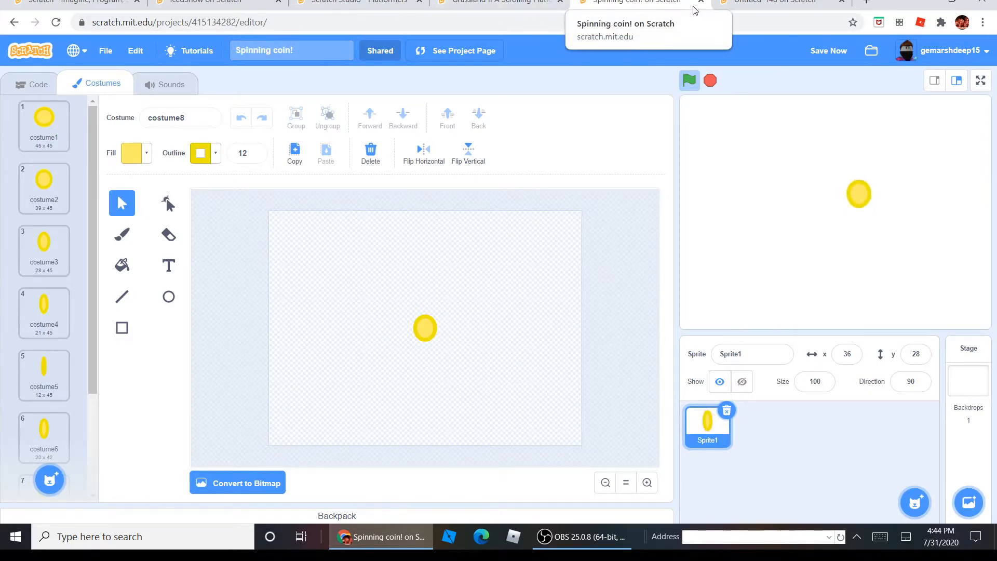
left_click_drag(95, 282, 94, 379)
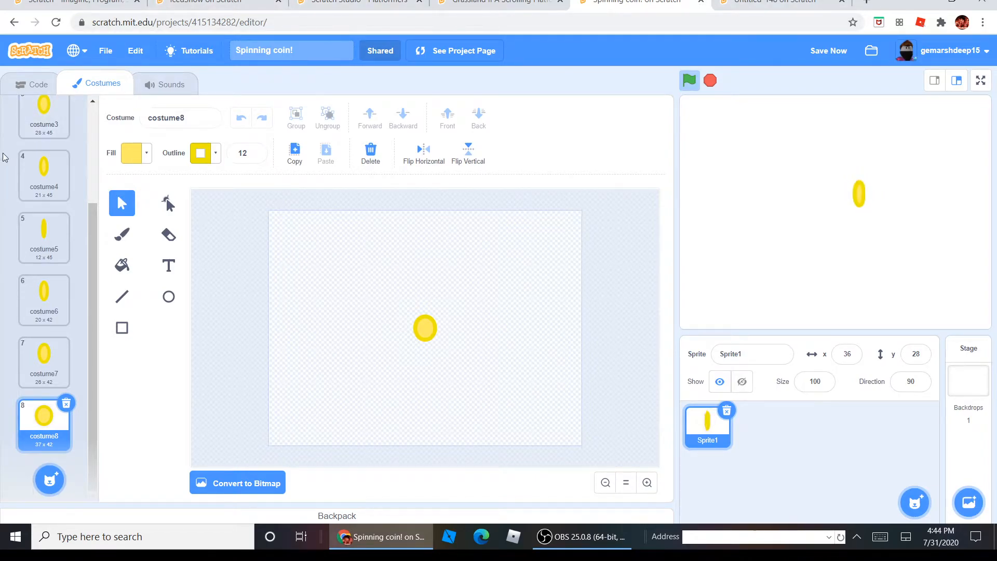
Step: View the finished project's script, then close that project and discard its unsaved changes
left_click(26, 85)
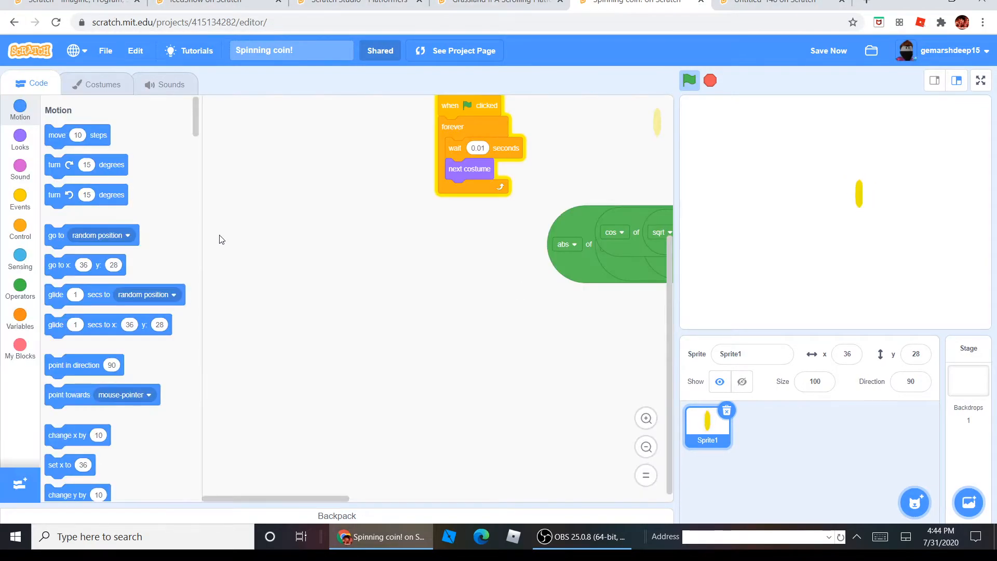
left_click_drag(203, 388, 1, 385)
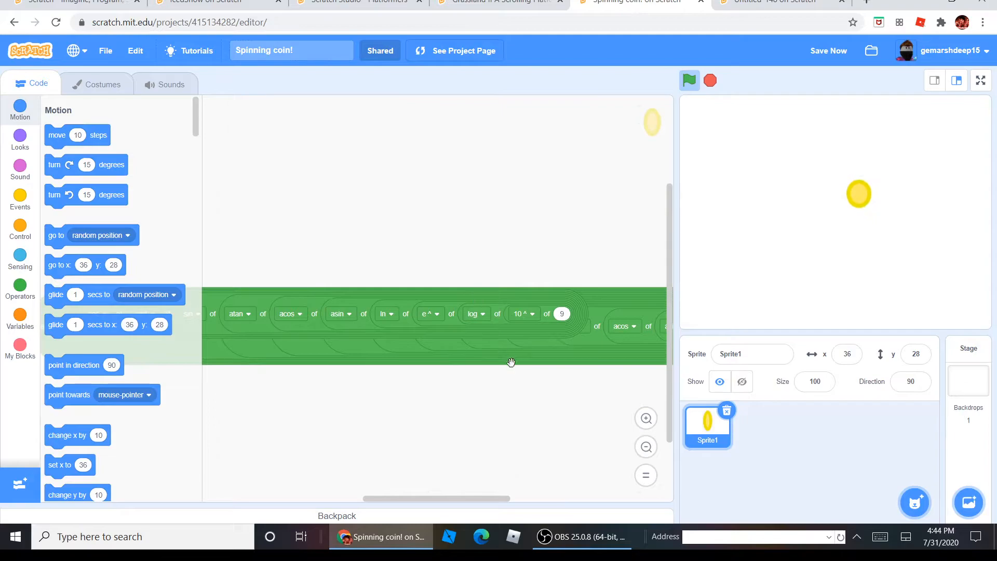
left_click_drag(512, 368, 335, 394)
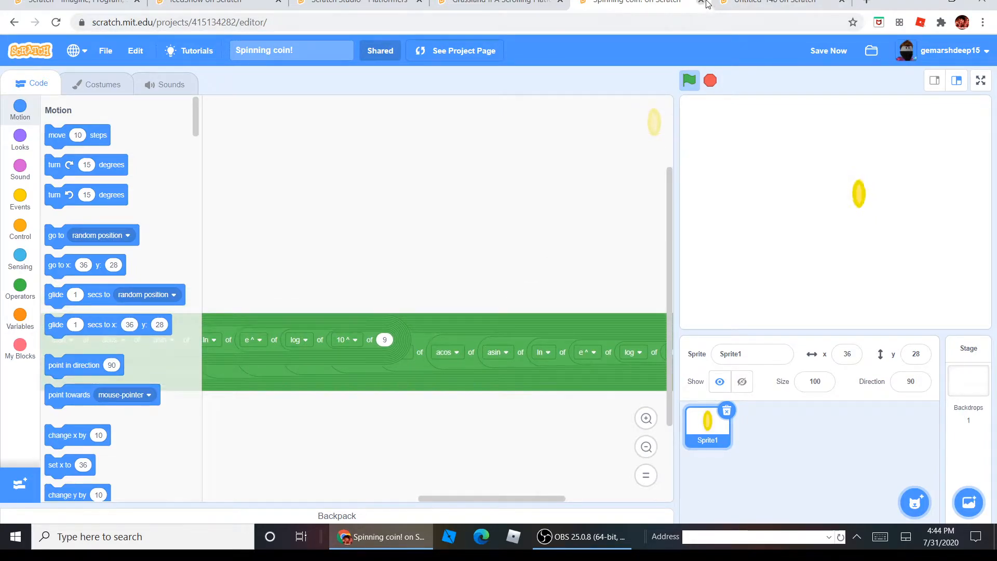
left_click_drag(416, 138, 542, 353)
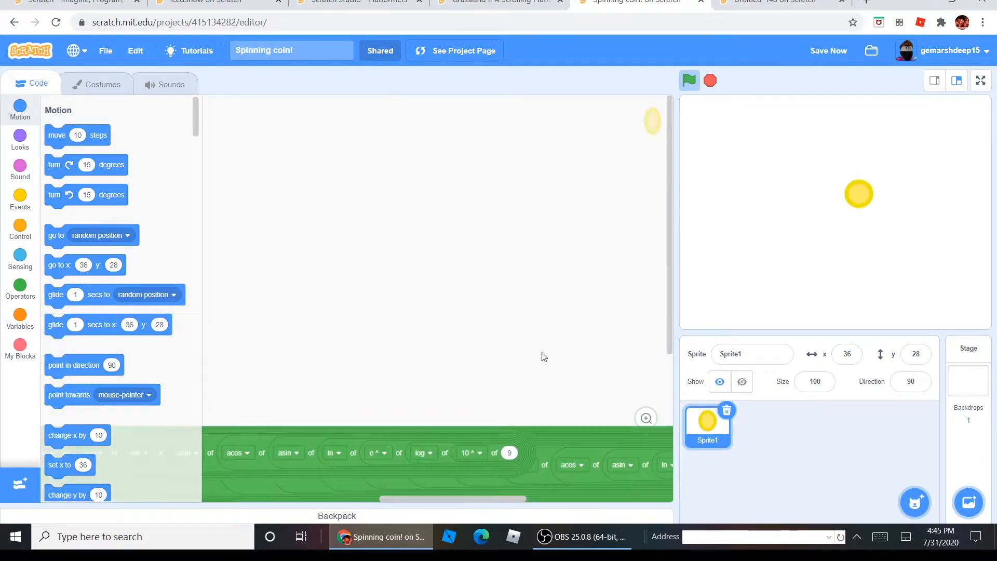
left_click(702, 2)
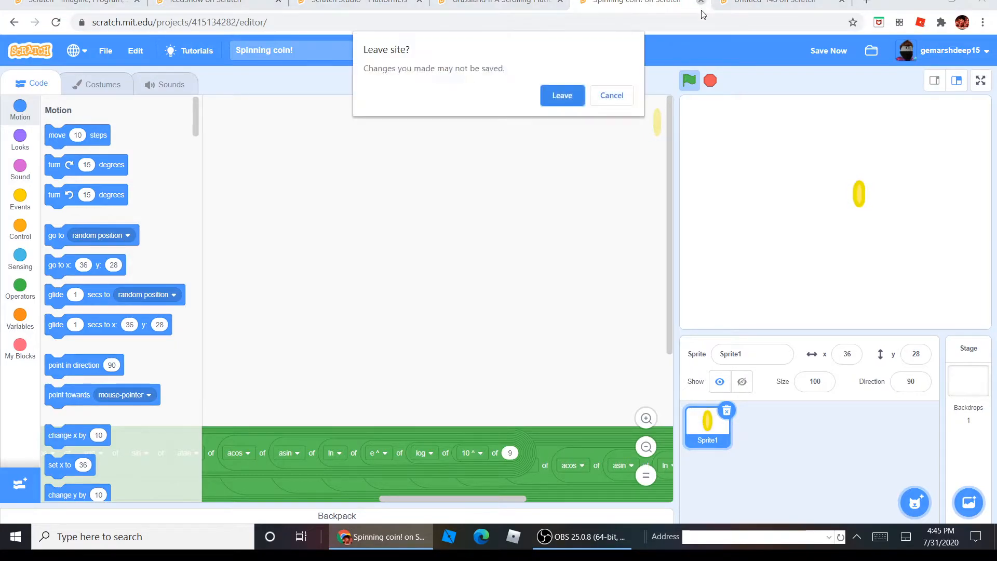
left_click(562, 99)
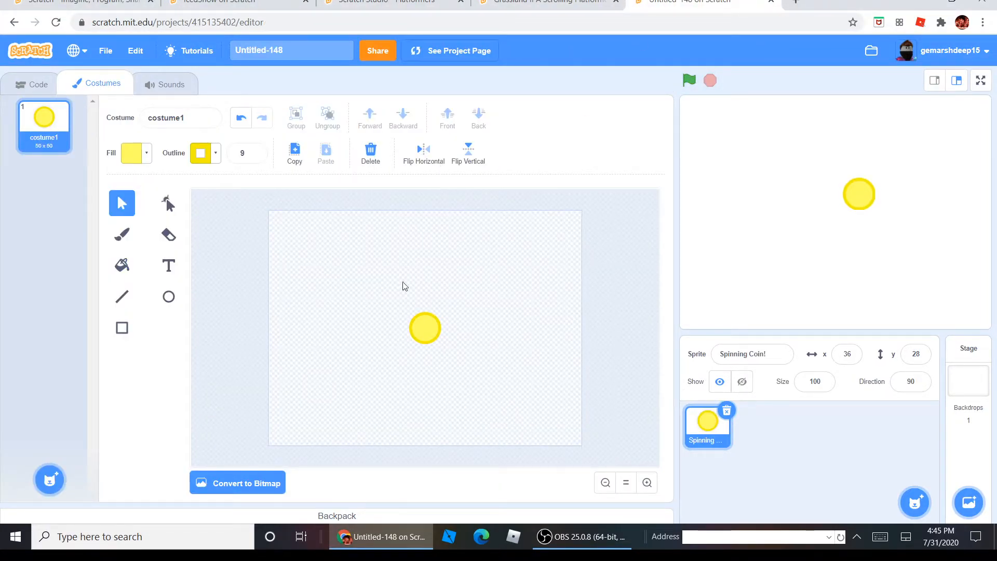
Step: Set the outline width of the coin in costume1 to 13
left_click(434, 333)
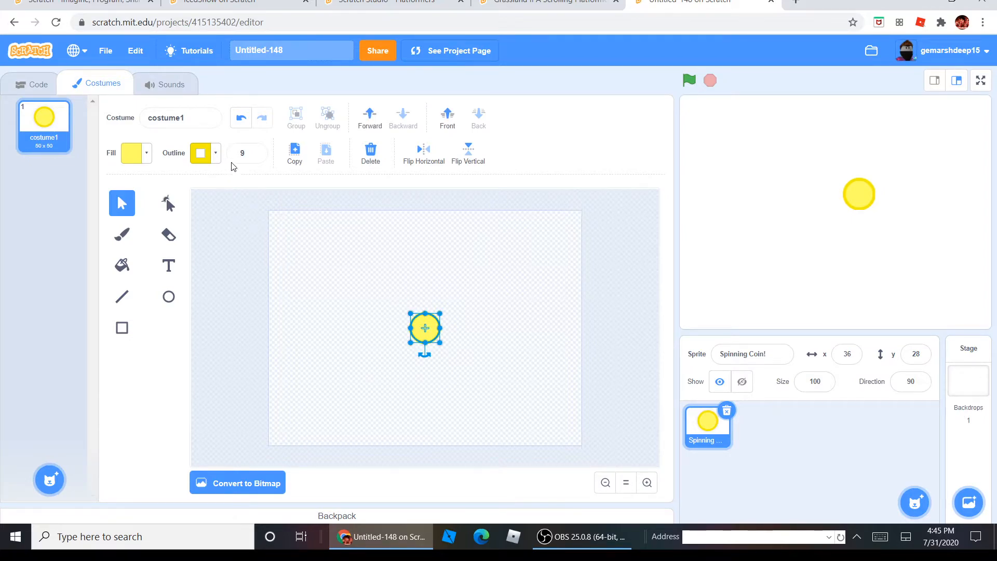
left_click(259, 151)
left_click(260, 151)
left_click(260, 151)
left_click(260, 150)
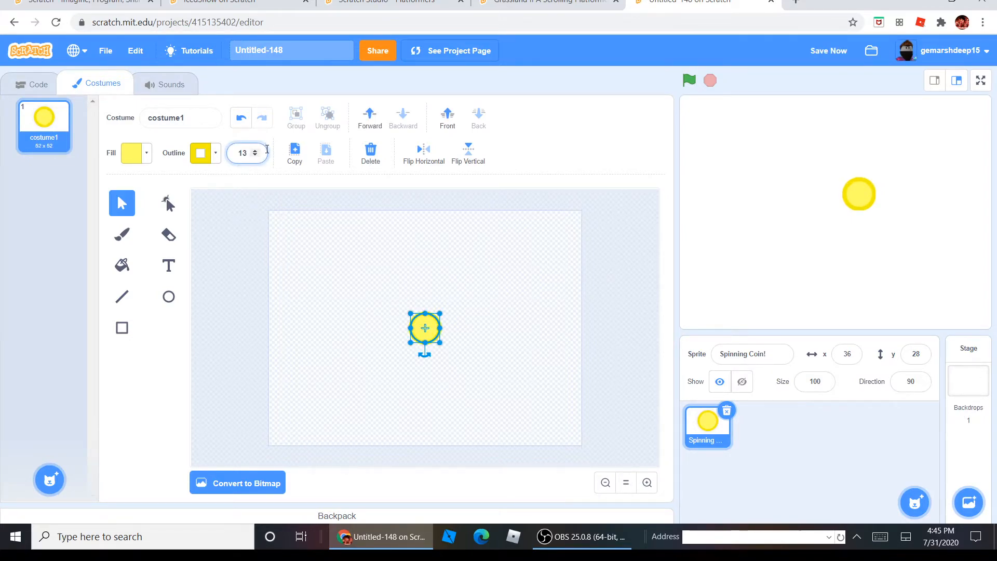
left_click(457, 253)
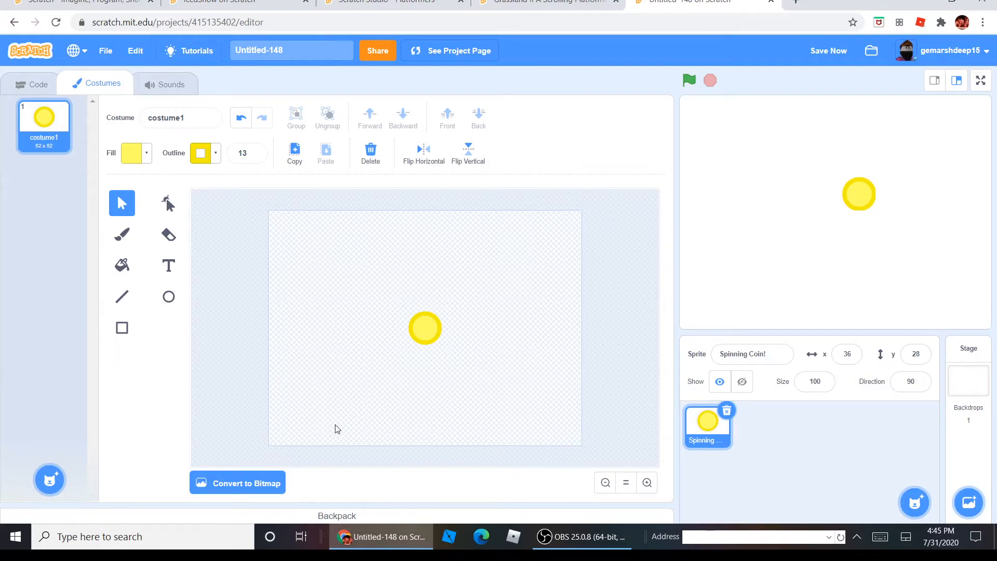
Step: Move the coin sprite on the stage to about x -23, y -1
left_click_drag(462, 294, 441, 324)
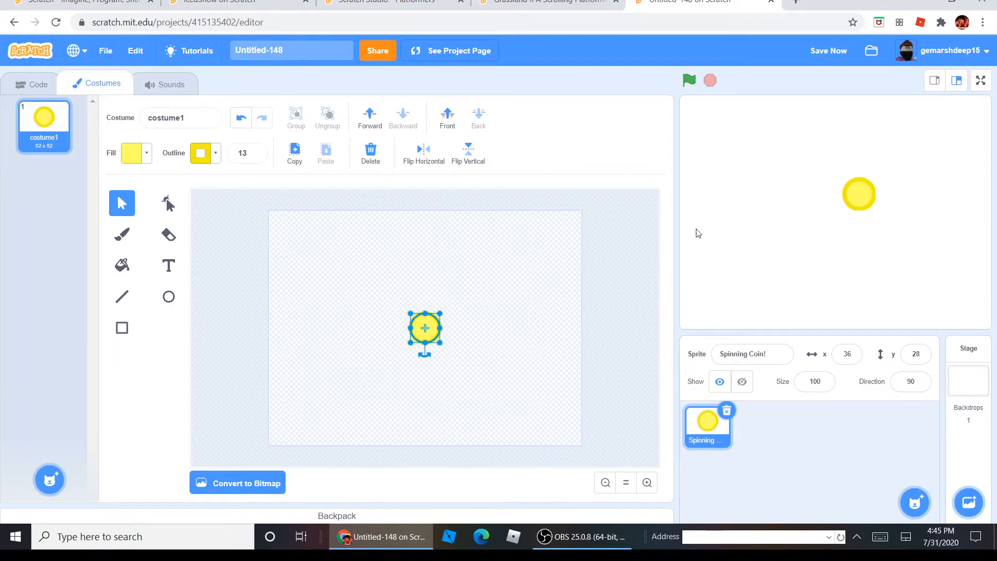
left_click_drag(875, 196, 840, 215)
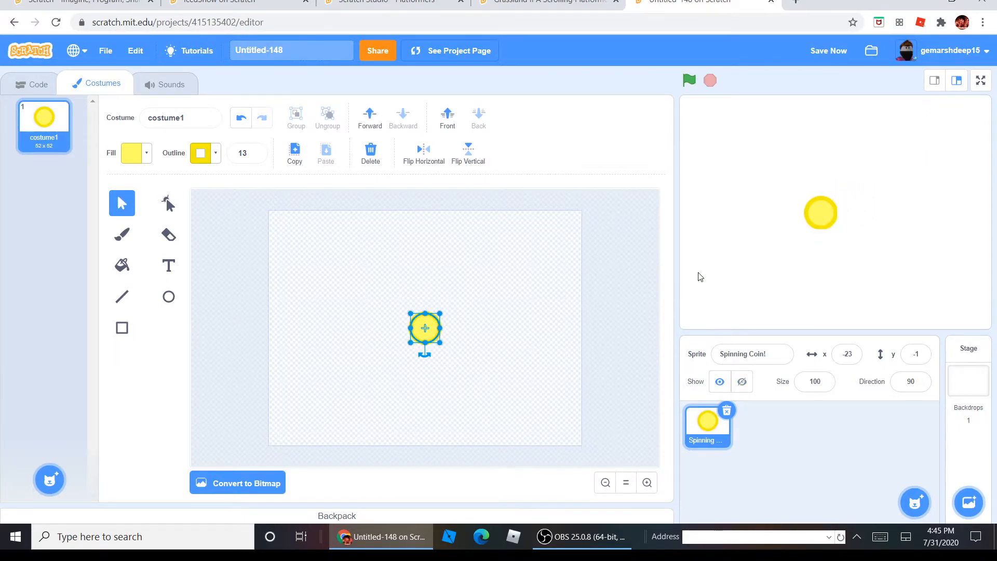
Step: Nudge the coin to the left on the costume canvas and bring it back to the centre
key("Left")
key("Left")
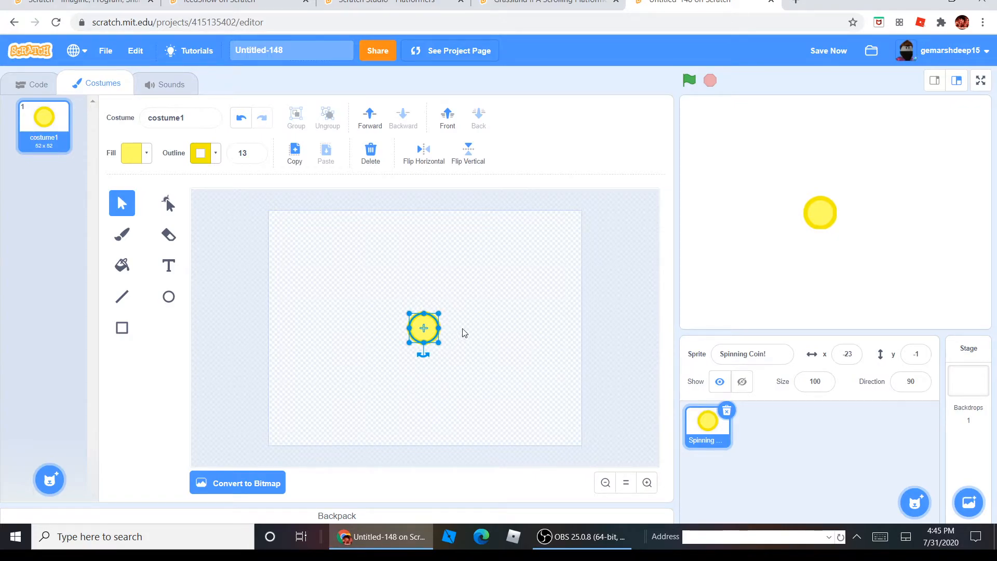
key("Left")
key("Left")
key("Left")
key("Left")
key("Left")
key("Left")
key("Left")
key("Right")
key("Right")
key("Right")
key("Right")
key("Right")
key("Right")
key("Right")
left_click(476, 303)
mouse_move(408, 330)
left_mouse_down()
mouse_move(442, 336)
mouse_move(409, 331)
left_mouse_up()
left_click(537, 243)
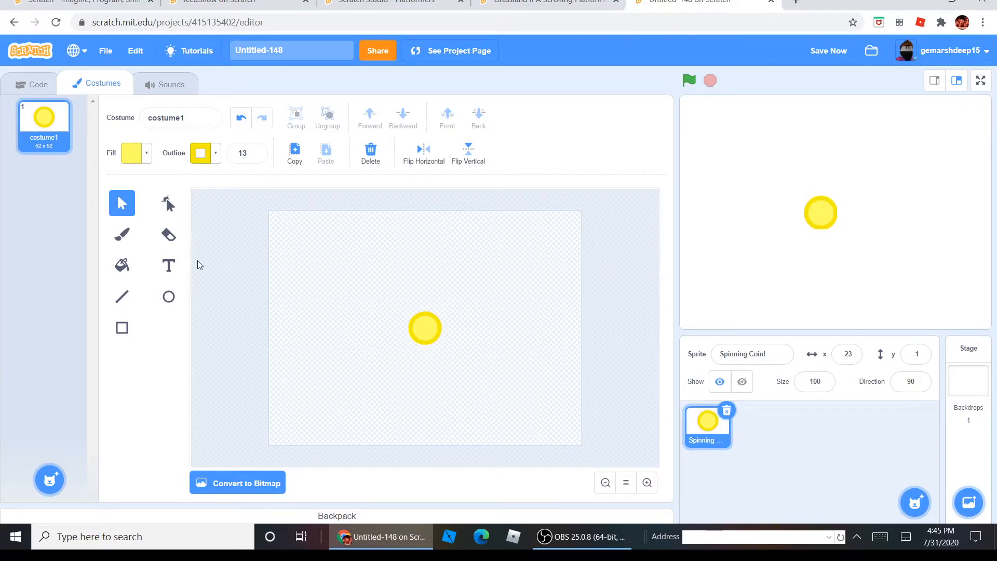
Step: Duplicate costume1 and narrow the coin in the copy evenly about its centre to about 38 by 52
right_click(46, 149)
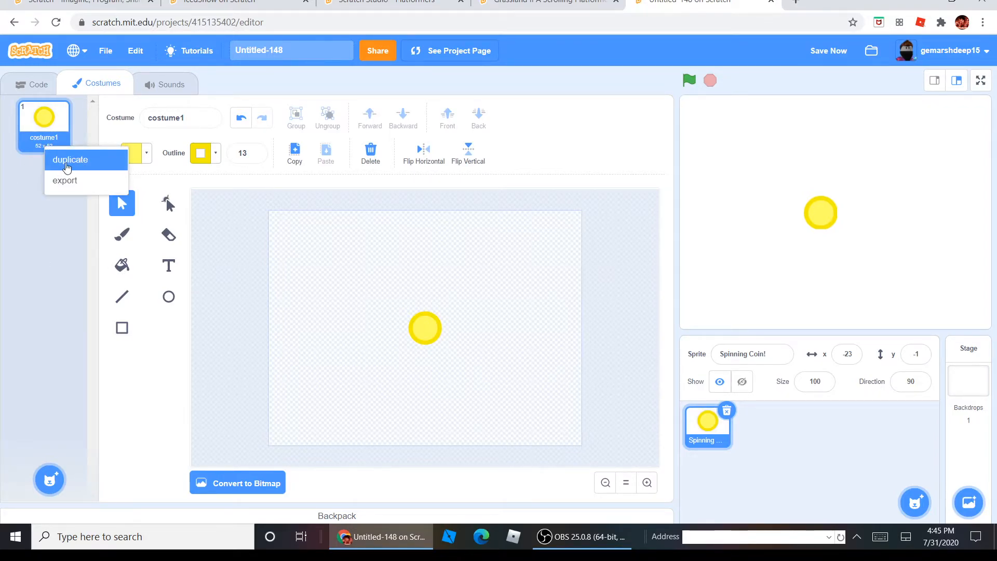
left_click(68, 159)
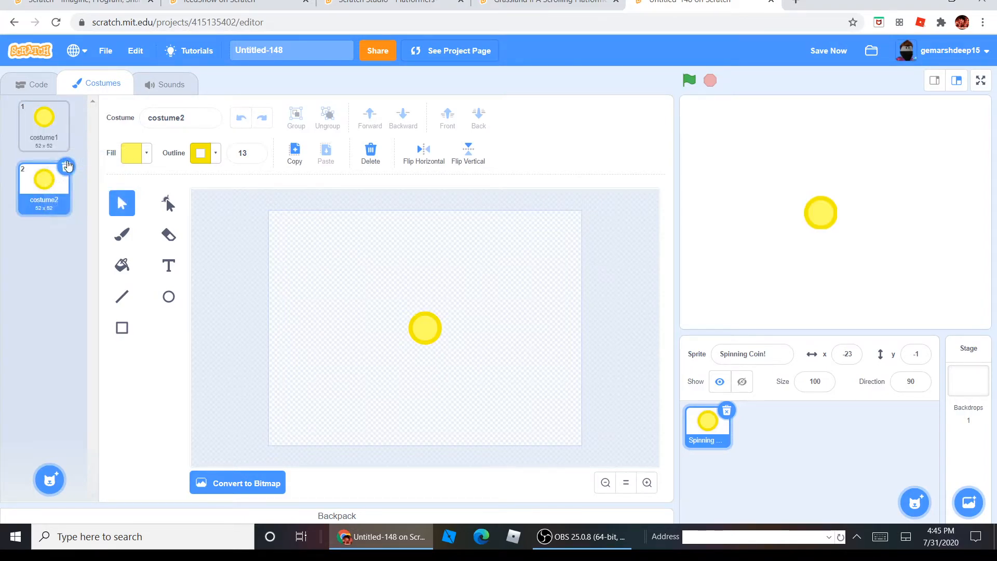
left_click(430, 332)
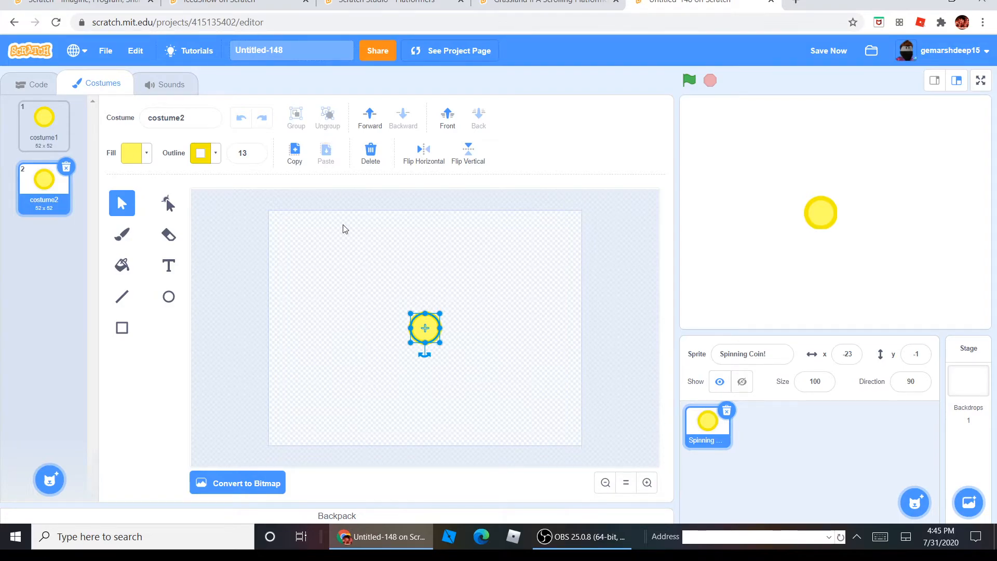
left_click(350, 286)
left_click(428, 326)
left_click_drag(410, 328, 432, 327)
left_click(446, 325)
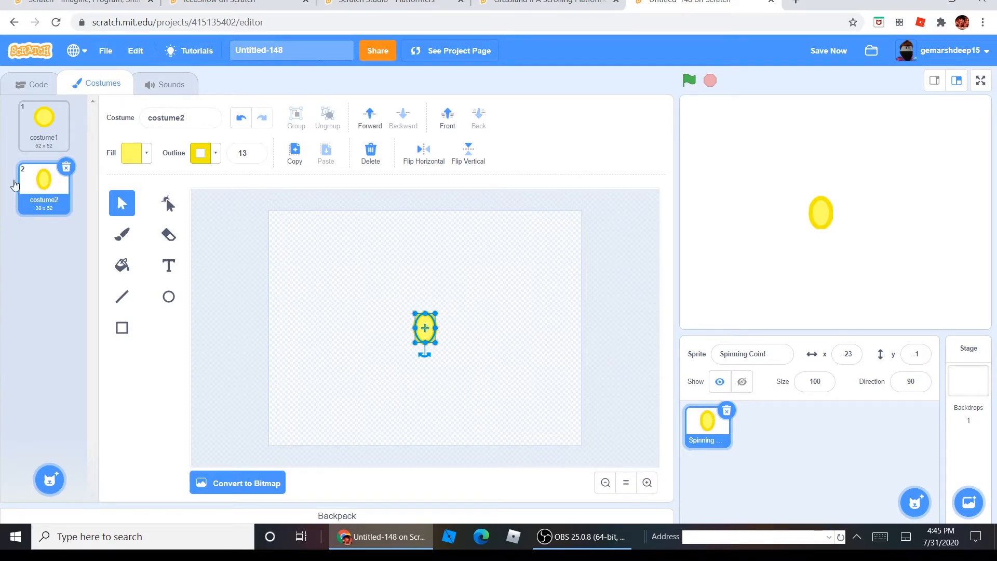
Step: Duplicate costume2 and narrow the copied coin slightly to about 36 by 52, keeping it centred
right_click(38, 199)
left_click(52, 211)
left_click(424, 330)
mouse_move(415, 328)
left_mouse_down()
mouse_move(421, 341)
mouse_move(425, 329)
left_mouse_up()
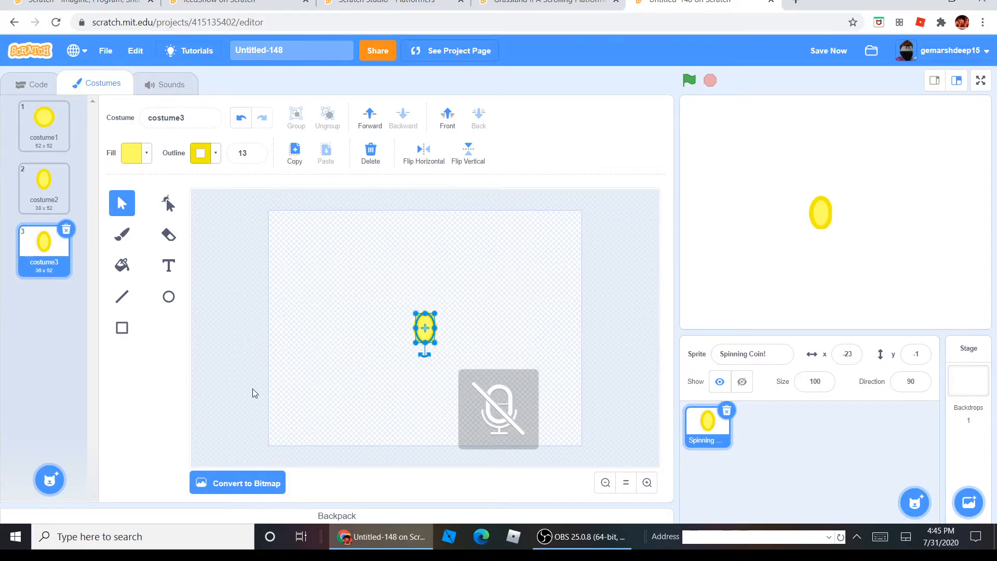
Step: Duplicate costume3 and narrow the copied coin to about 30 by 52, keeping it centred
right_click(44, 262)
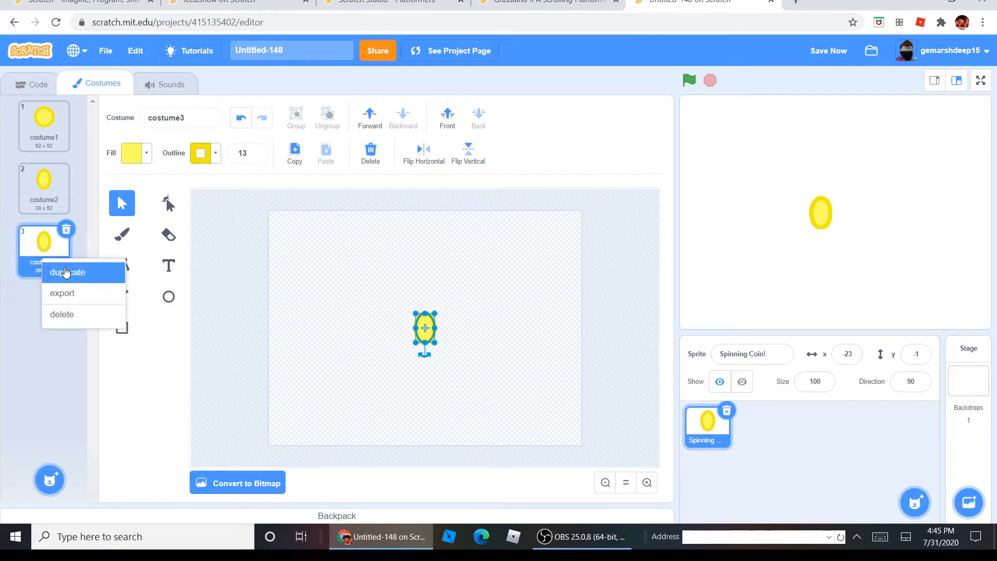
left_click(65, 272)
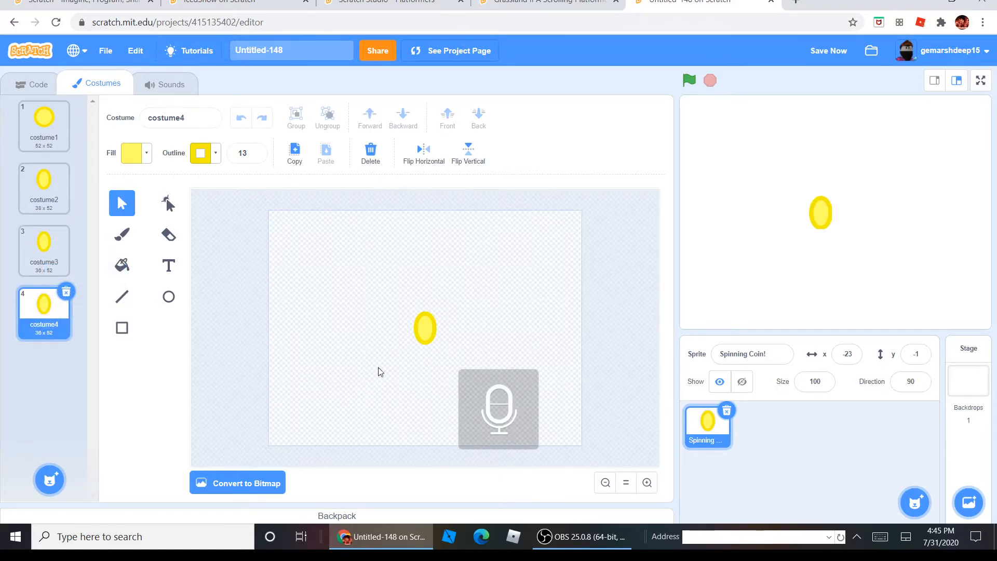
left_click(425, 327)
left_click_drag(413, 328, 427, 328)
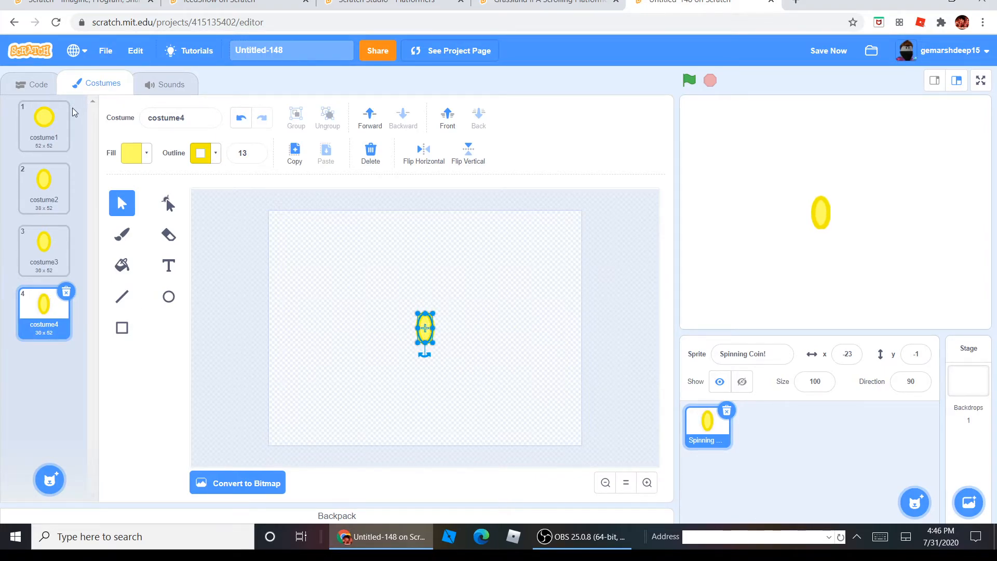
Step: Compare the coin's width across costume1 to costume4
left_click(49, 122)
left_click(44, 187)
left_click(44, 249)
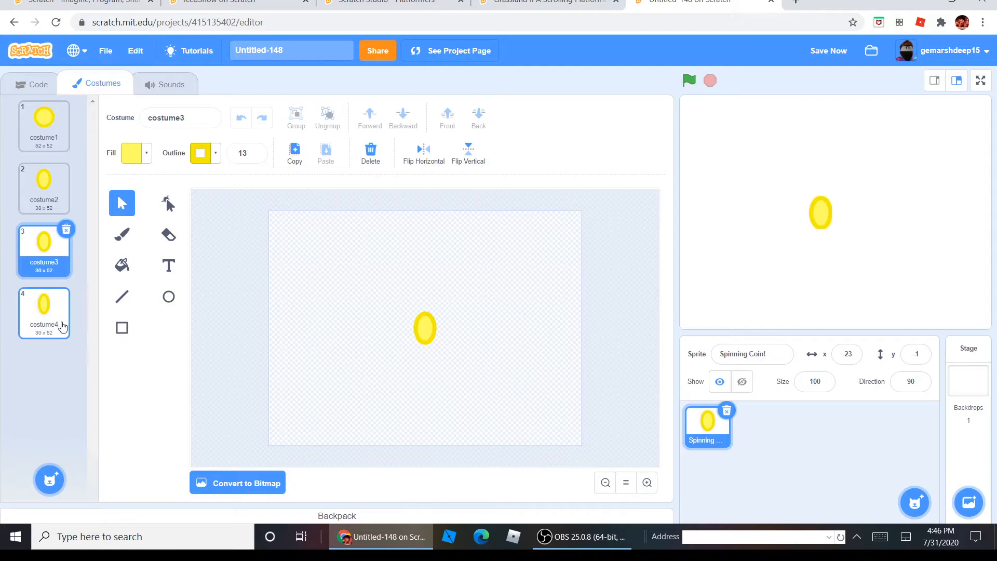
left_click(62, 325)
Step: Narrow the coin in costume3 to about 32 by 52 and keep it centred on the canvas
left_click(40, 251)
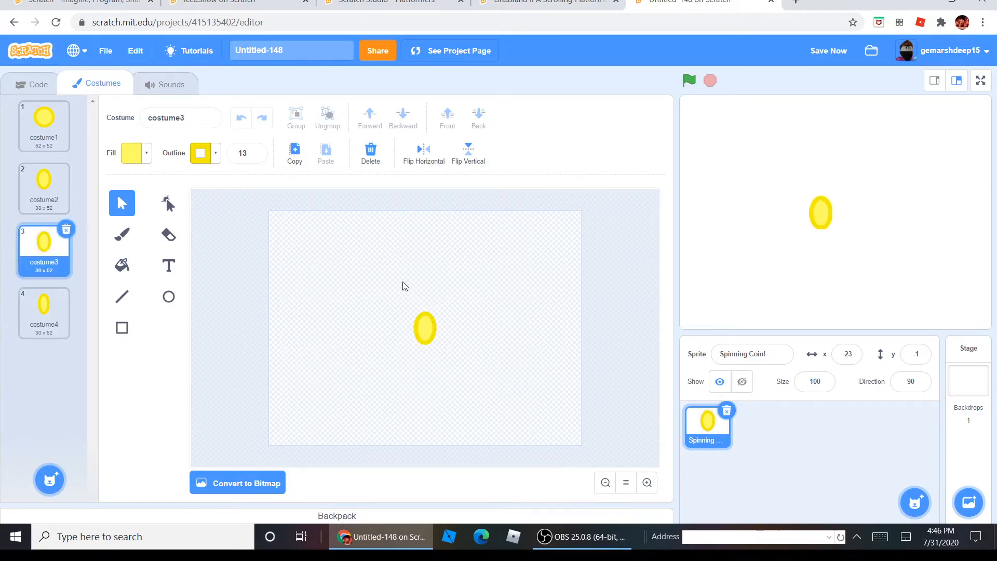
left_click_drag(411, 363, 403, 367)
left_click_drag(418, 326, 427, 328)
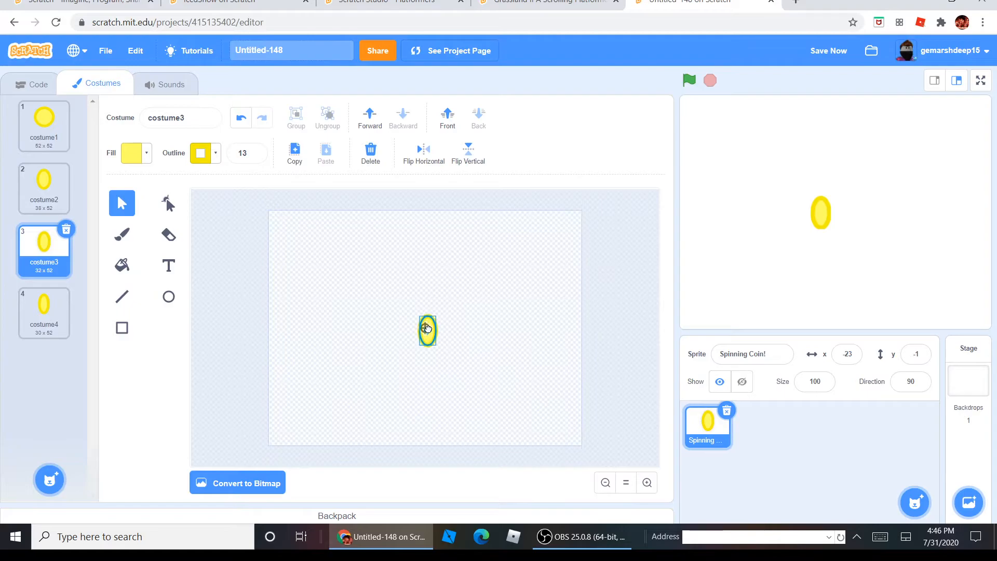
Step: Test the spin by running the "next costume" block repeatedly
left_click(26, 84)
left_click(18, 155)
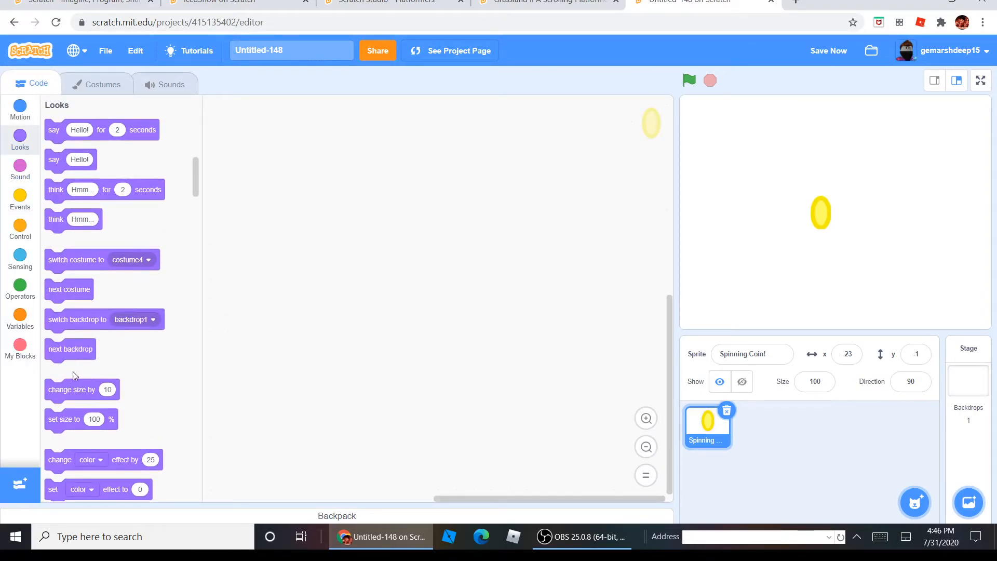
left_click(70, 292)
left_click(69, 292)
left_click(69, 292)
left_click(70, 292)
left_click(69, 292)
left_click(70, 293)
left_click(71, 293)
left_click(71, 294)
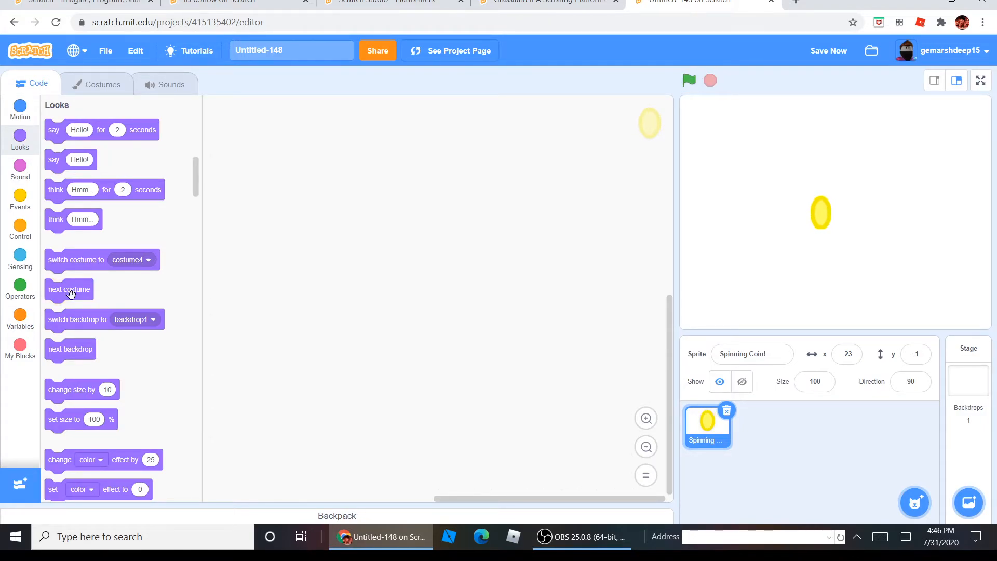
Step: Narrow the coin in costume4 to about 22 by 52, keeping it centred
left_click(126, 84)
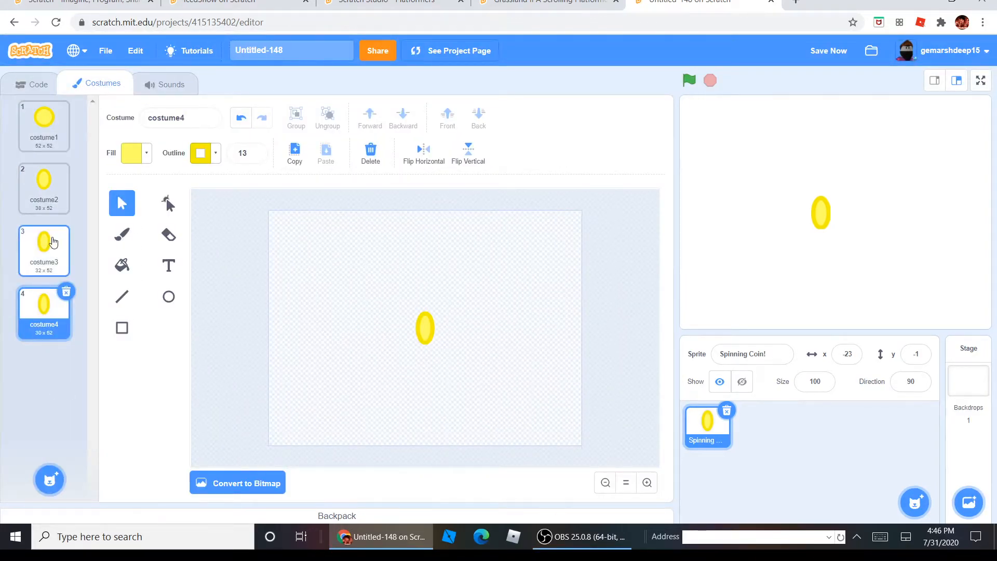
left_click(44, 309)
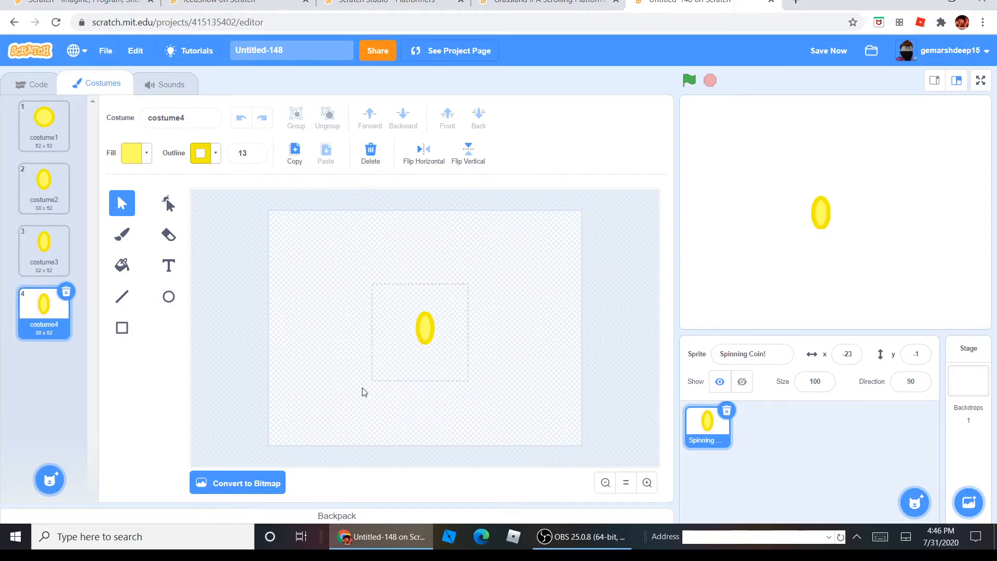
left_click(419, 333)
left_click_drag(418, 327, 424, 342)
left_click(456, 313)
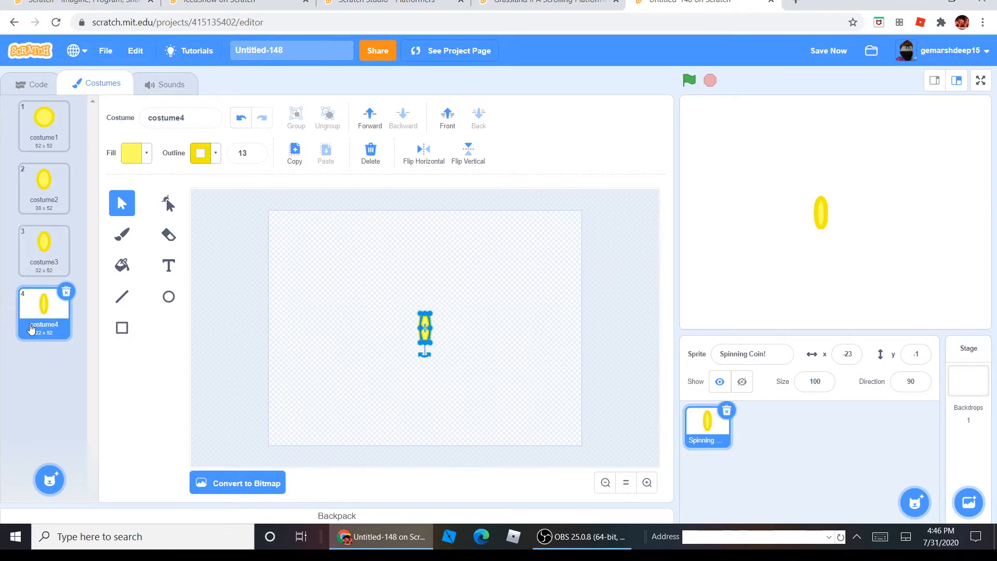
Step: Duplicate costume4 and narrow the copied coin to a thin sliver about 15 by 52, centred on the canvas
right_click(30, 328)
left_click(44, 338)
left_click_drag(409, 361, 425, 330)
left_click(436, 334)
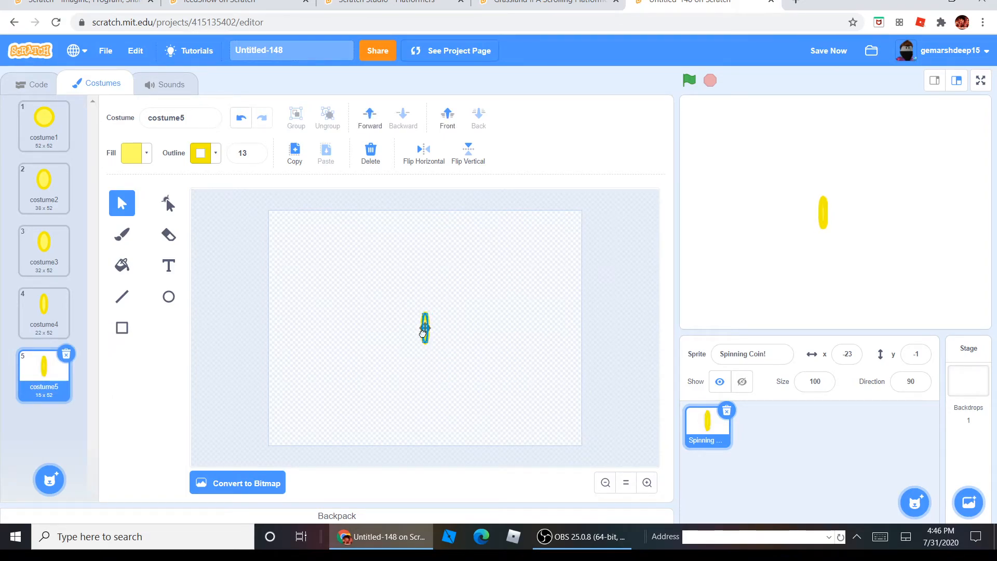
Step: Duplicate costume5 and narrow the copied coin to about 9 by 52, centred on the canvas
right_click(40, 384)
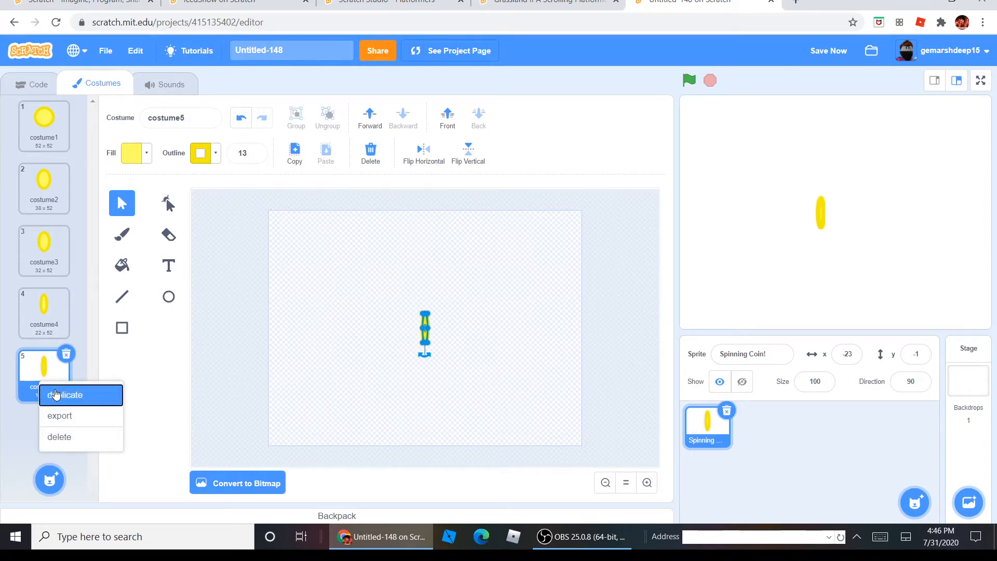
left_click(52, 393)
left_click_drag(357, 409, 358, 408)
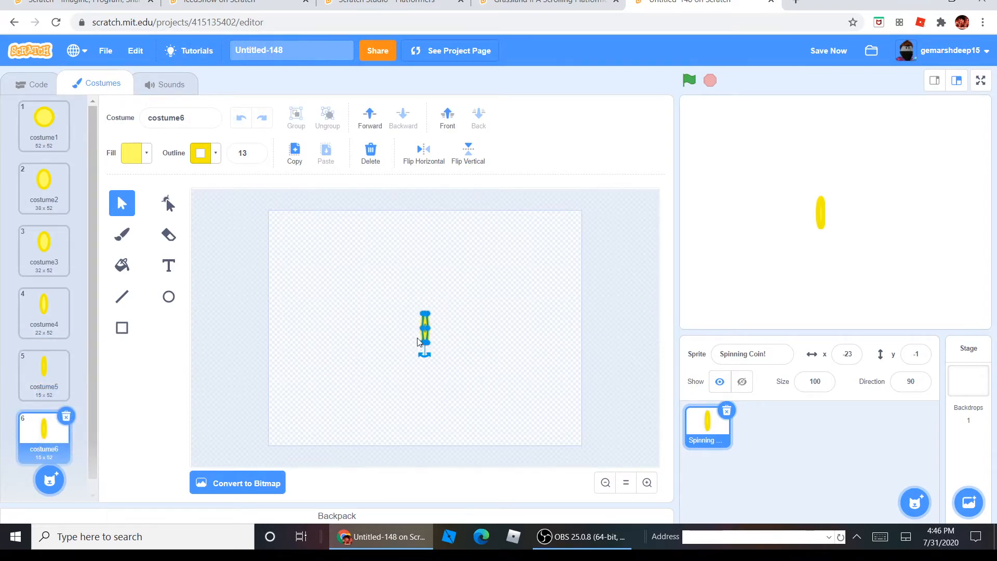
left_click_drag(420, 326, 426, 337)
left_click(493, 310)
left_click(555, 345)
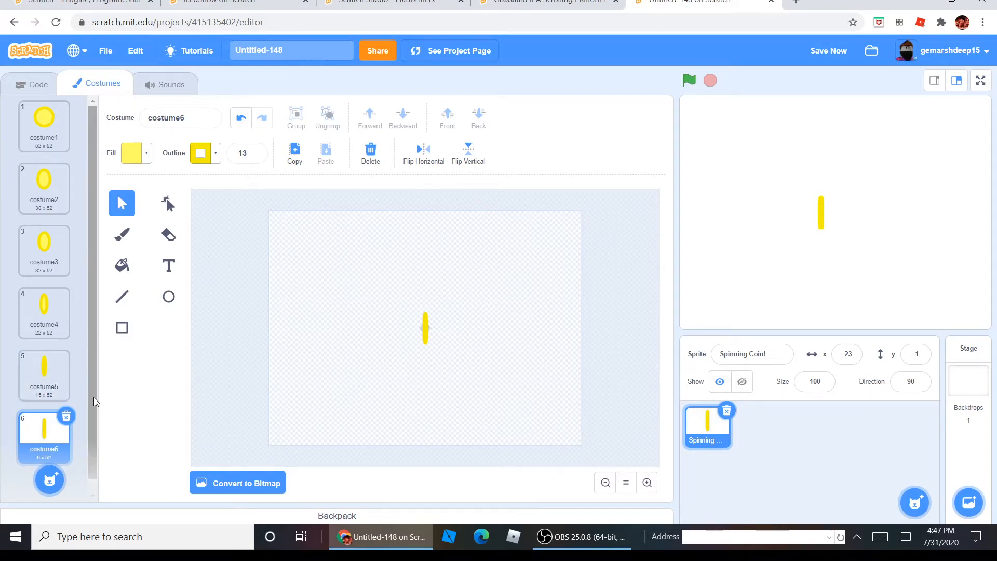
Step: Duplicate costume6 and widen the copied coin to about 22 by 52, centred on the canvas
scroll(94, 397, "down", 1)
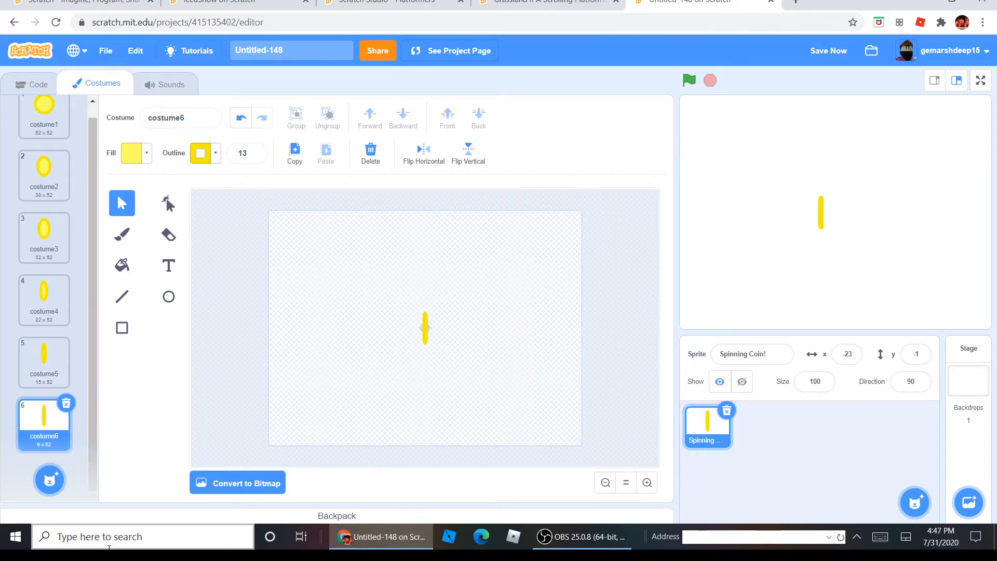
right_click(21, 427)
left_click(32, 439)
left_click_drag(382, 422, 391, 407)
left_click_drag(420, 329, 412, 331)
left_click(476, 328)
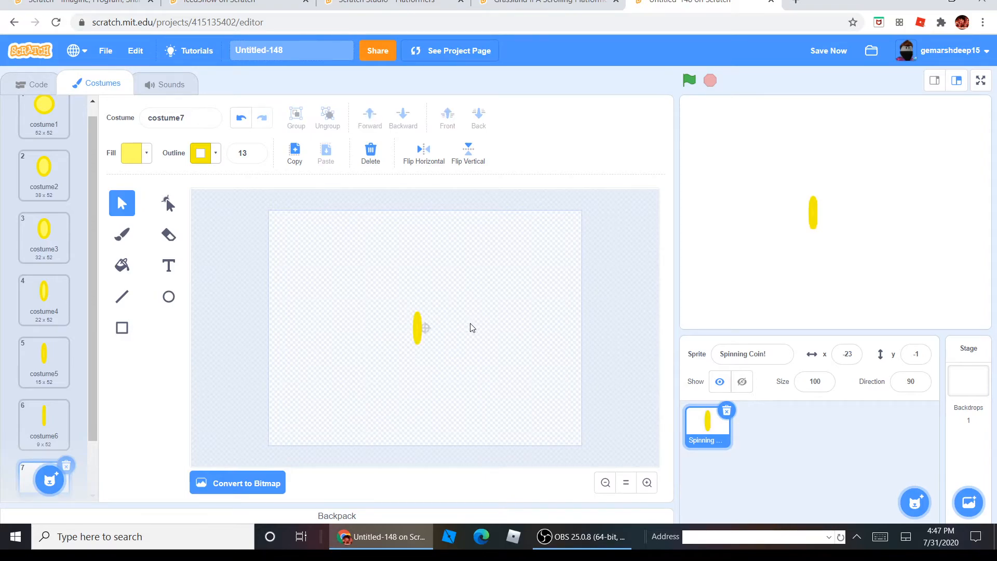
left_click_drag(416, 332, 422, 334)
left_click(431, 326)
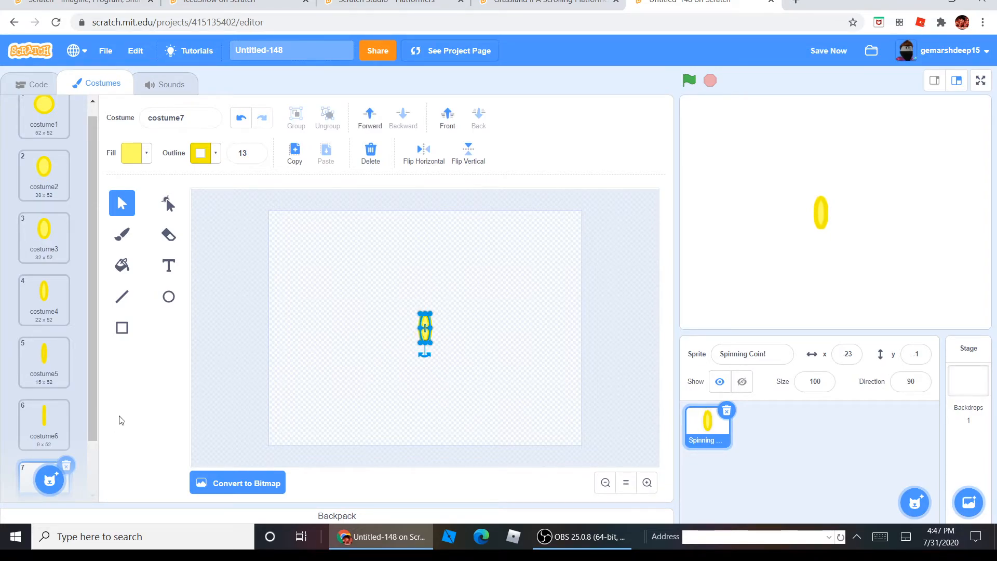
Step: Duplicate costume7 and widen the copied coin to about 34 by 52
scroll(52, 405, "down", 1)
left_click(27, 381)
left_click(28, 408)
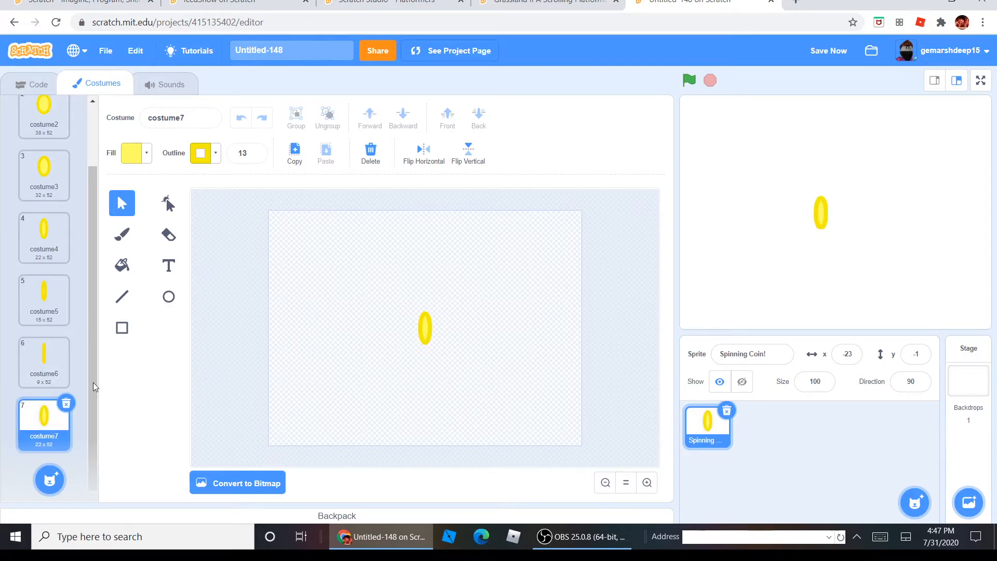
right_click(46, 422)
left_click(58, 431)
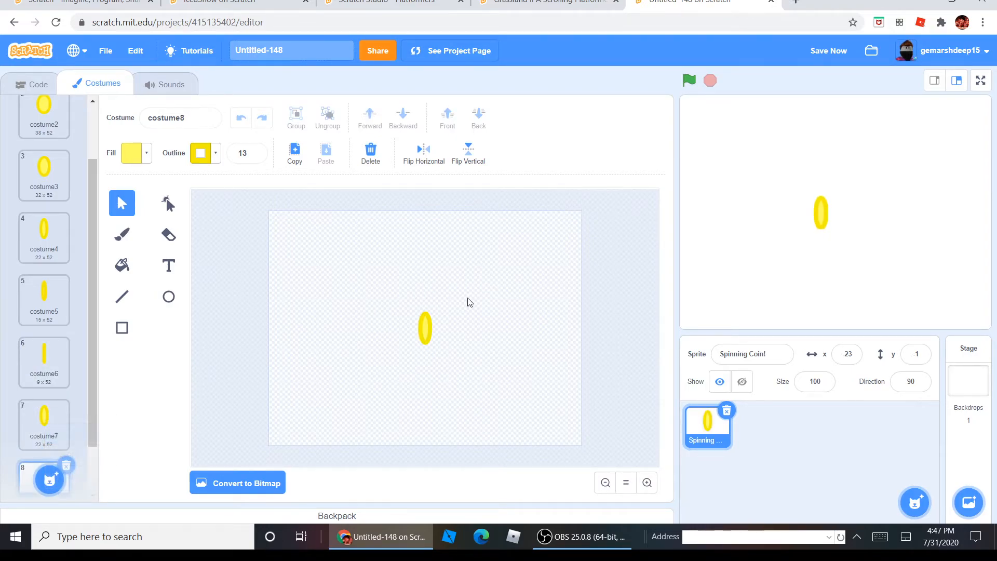
left_click(430, 314)
left_click_drag(419, 331, 411, 330)
scroll(91, 410, "down", 2)
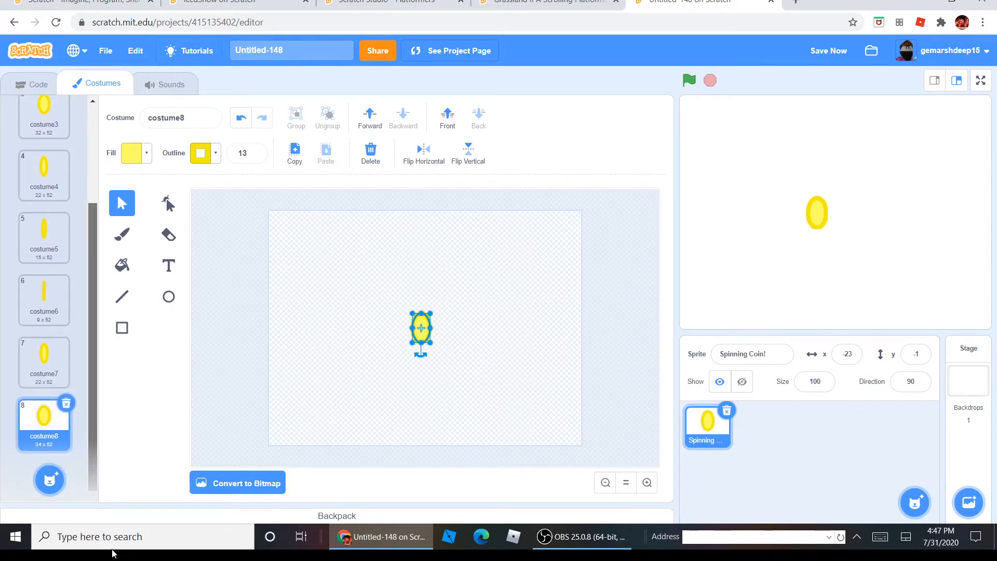
Step: Duplicate costume8 and widen the copied coin to about 46 by 52, centred on the canvas
right_click(46, 421)
left_click(62, 430)
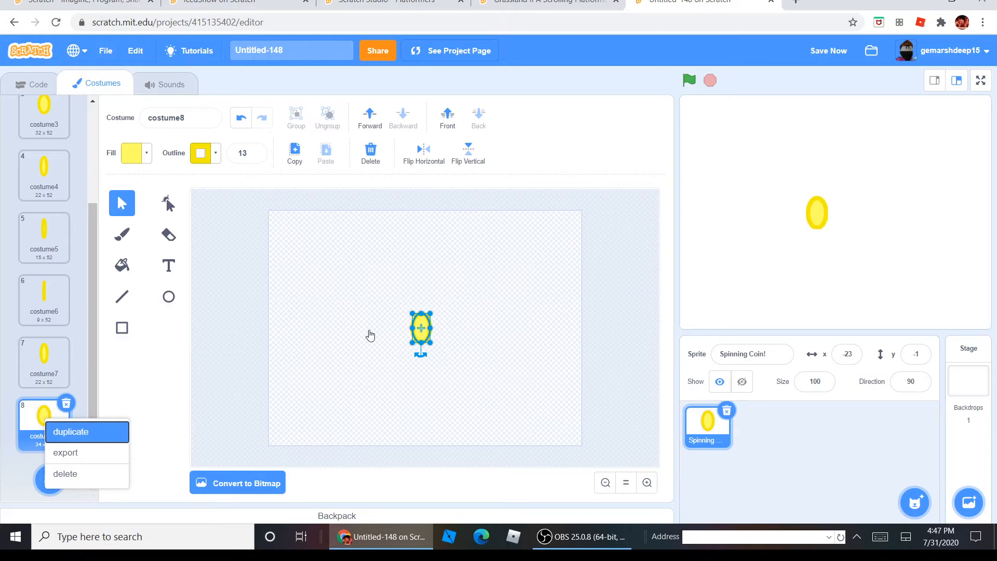
left_click(416, 326)
mouse_move(412, 327)
left_mouse_down()
mouse_move(403, 328)
mouse_move(416, 335)
left_mouse_up()
left_click(371, 354)
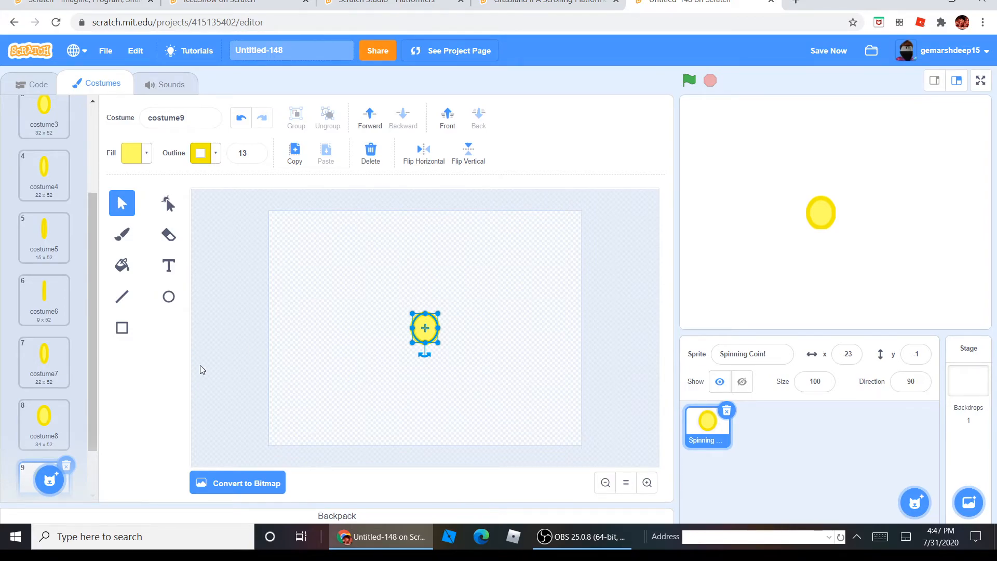
Step: Move the coin in costume8 onto the centre of the canvas
left_click(51, 434)
left_click_drag(498, 270, 322, 454)
left_click_drag(421, 328, 425, 328)
left_click(397, 303)
Step: Check the coin's shape and alignment in each costume from costume3 through costume9
left_click(46, 382)
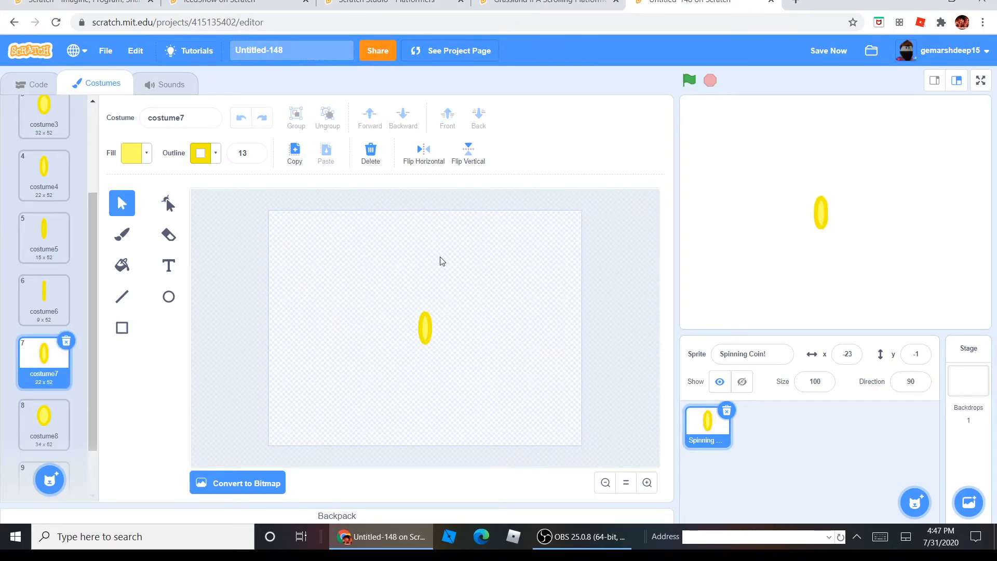
left_click(43, 106)
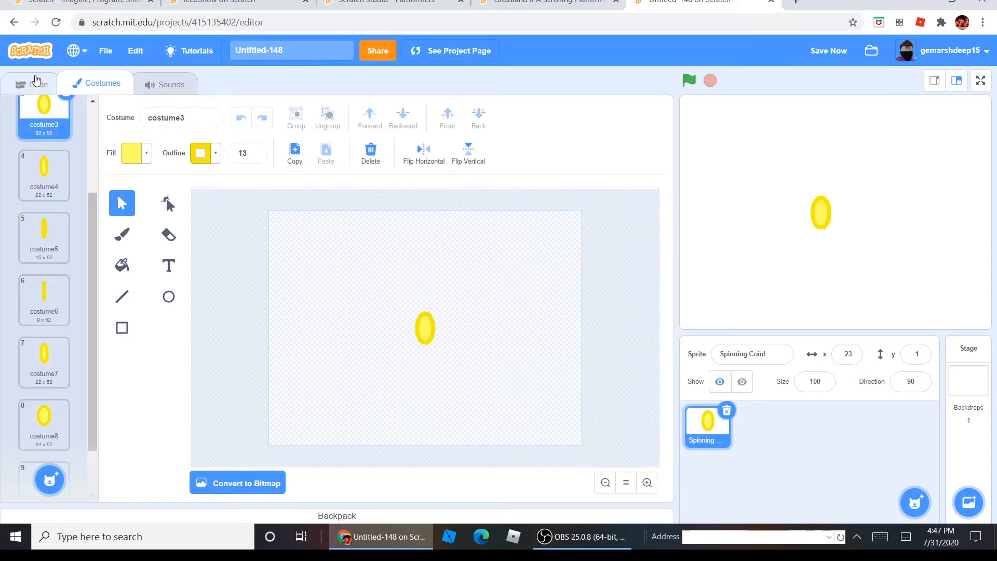
left_click(52, 165)
left_click(55, 251)
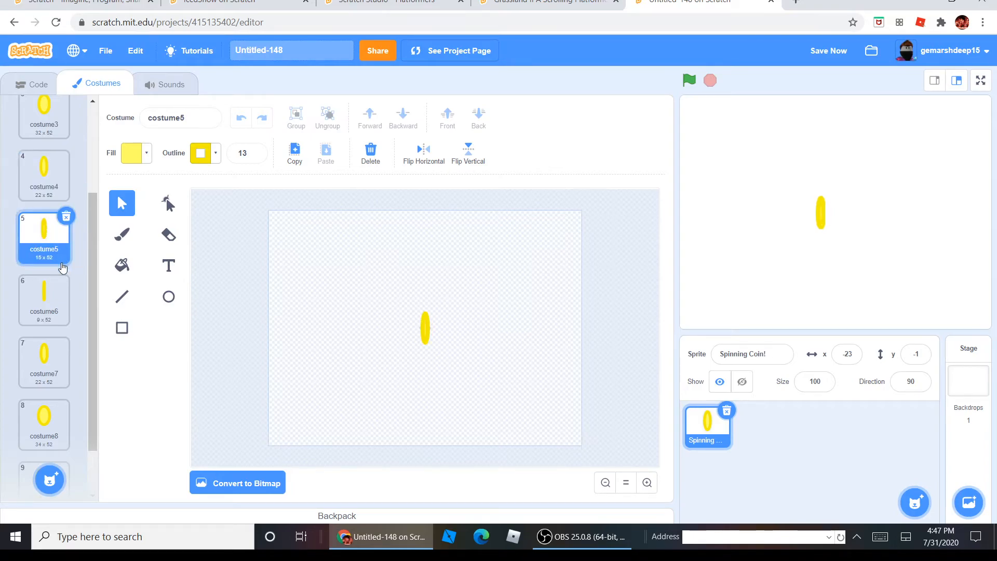
left_click(50, 294)
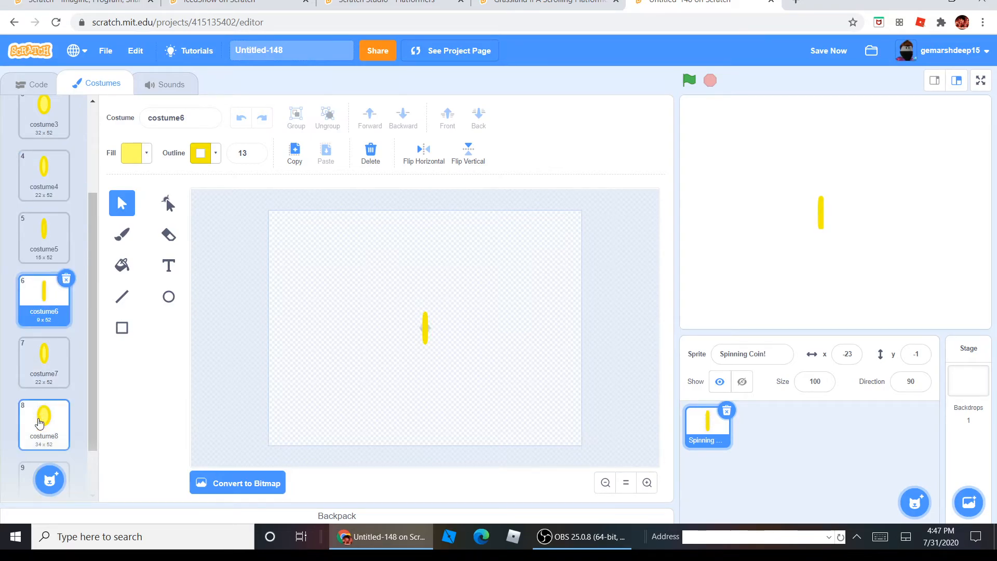
left_click(45, 363)
left_click(45, 421)
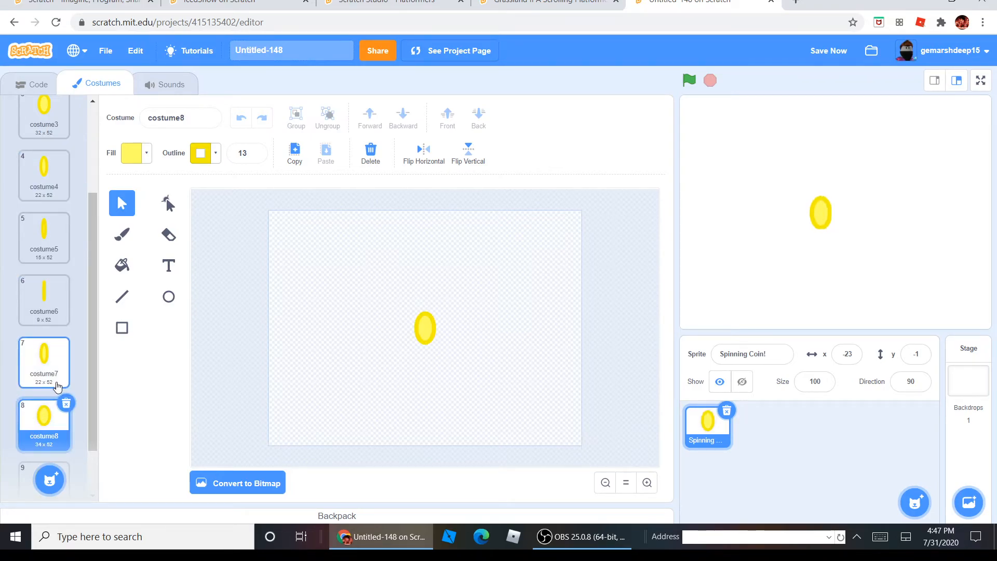
scroll(85, 485, "down", 2)
left_click(21, 423)
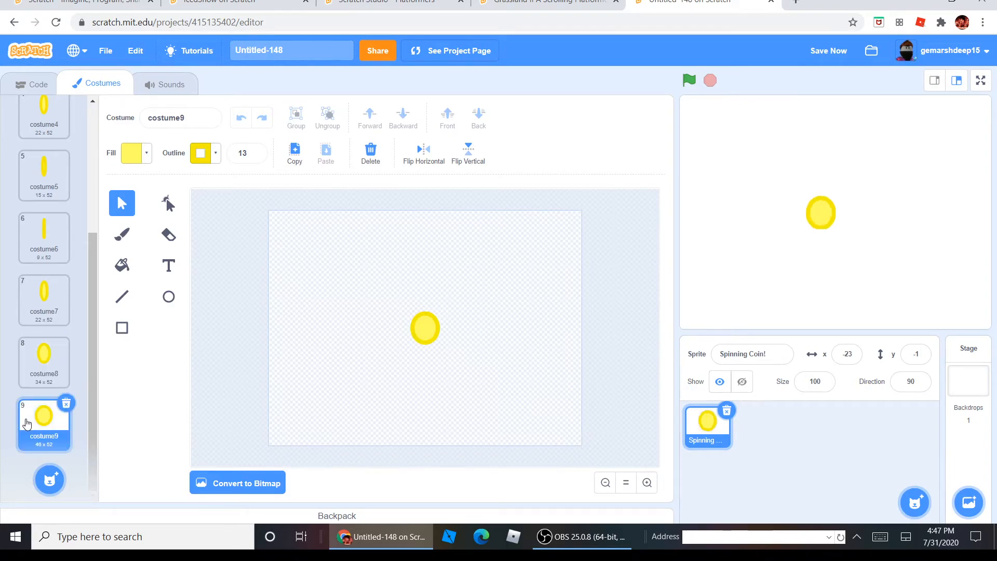
Step: Build a green-flag script with a forever loop containing "next costume", and run it
left_click(27, 89)
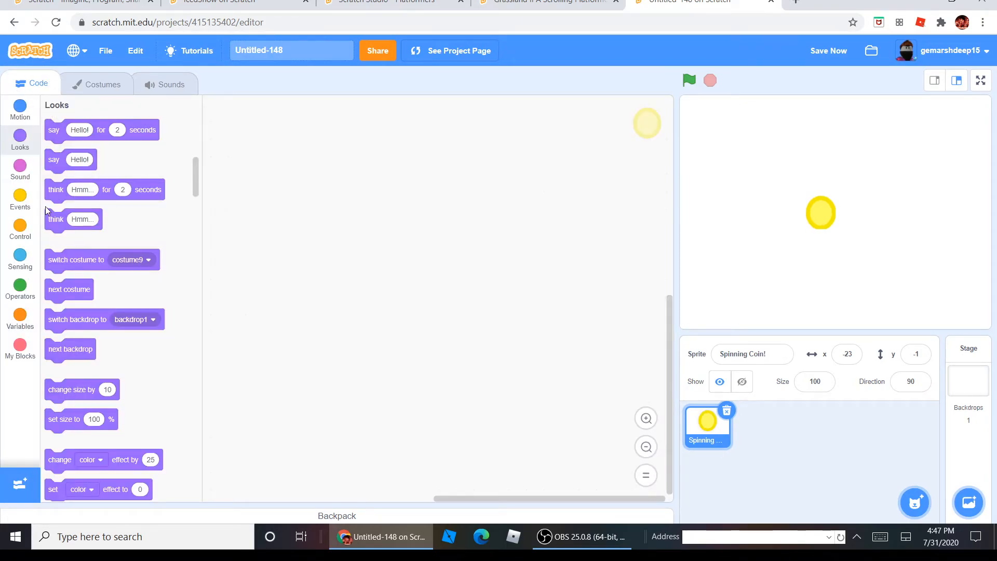
left_click(16, 236)
left_click(19, 200)
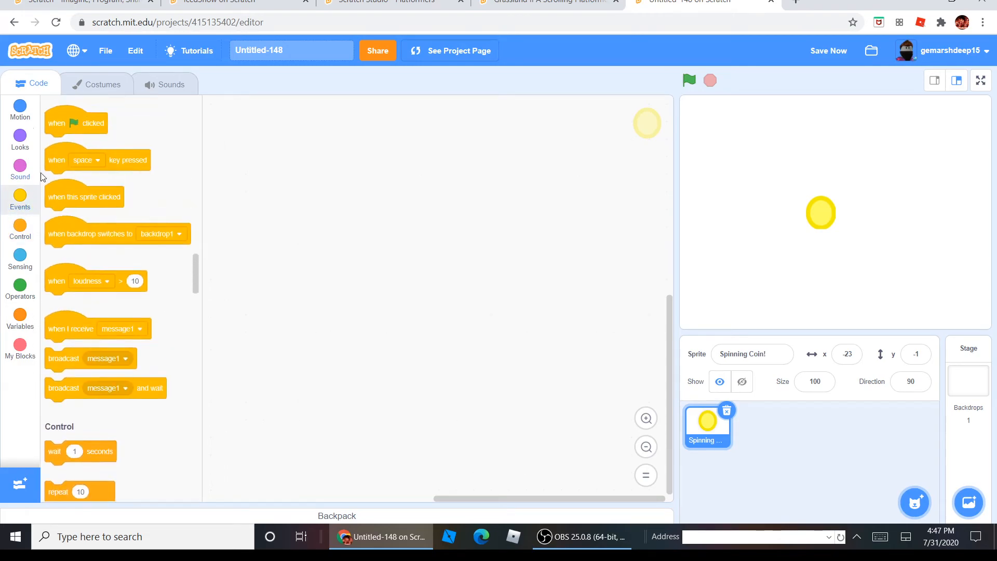
left_click_drag(57, 138, 269, 193)
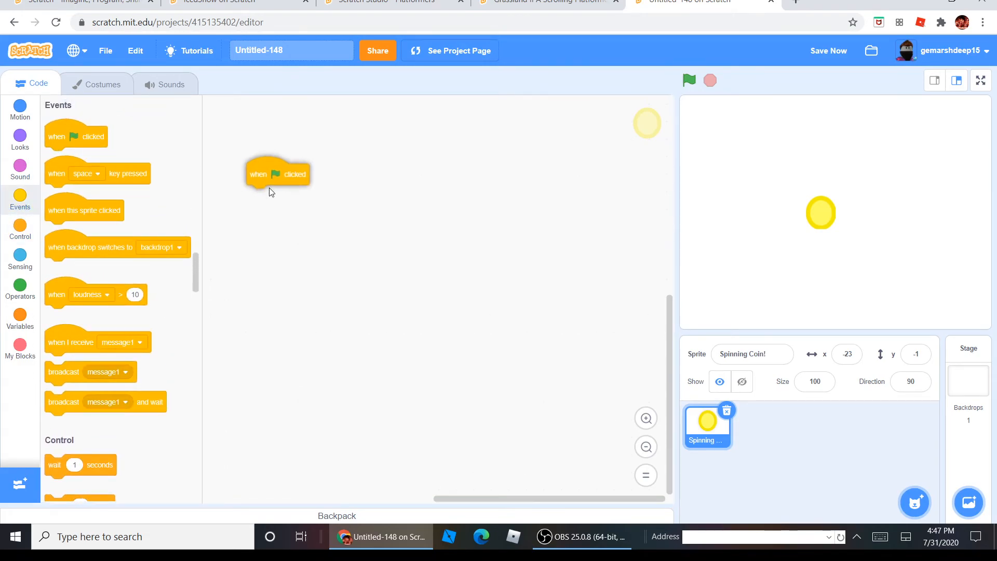
left_click(15, 235)
left_click_drag(57, 225, 268, 200)
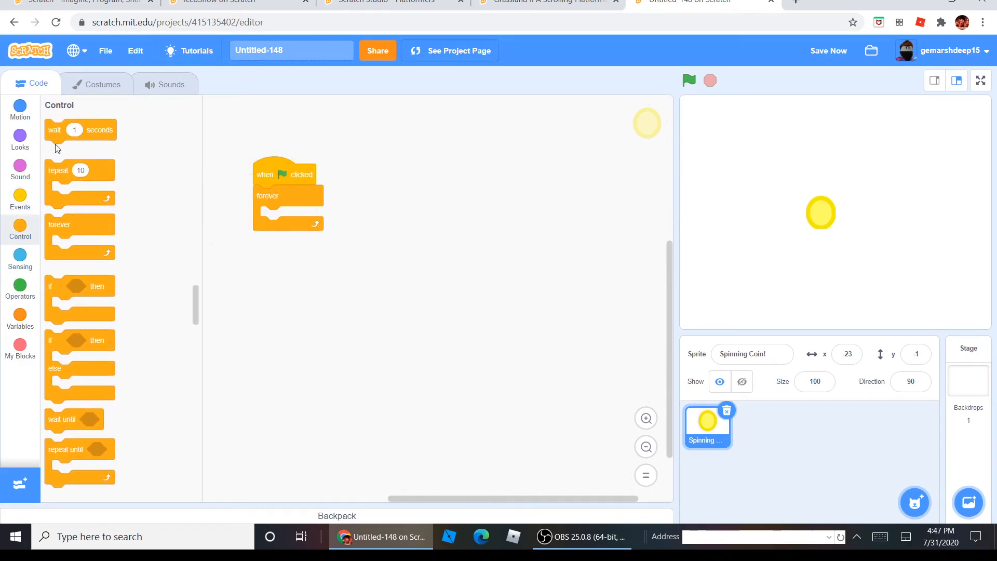
left_click(12, 152)
left_click_drag(66, 294, 278, 219)
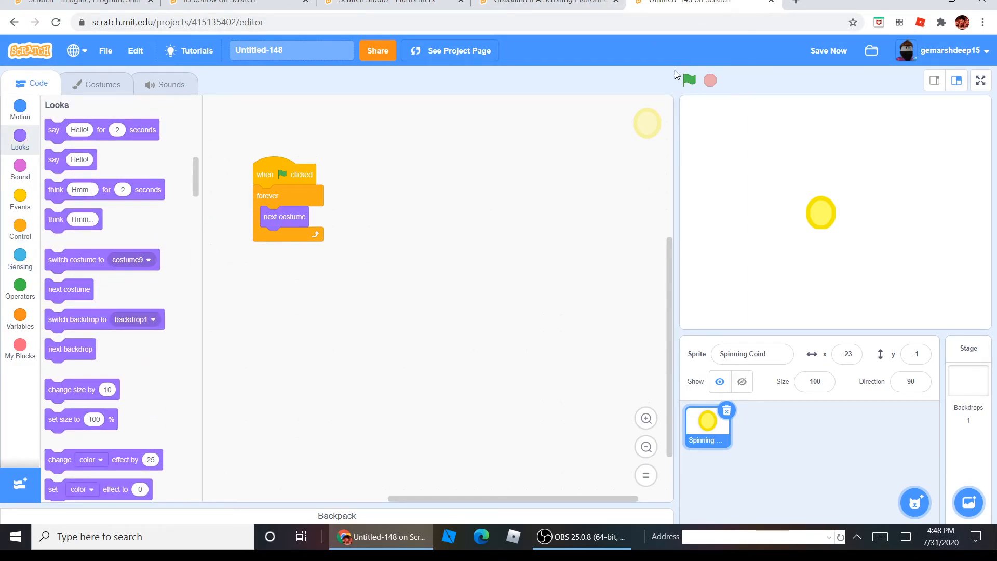
left_click(689, 79)
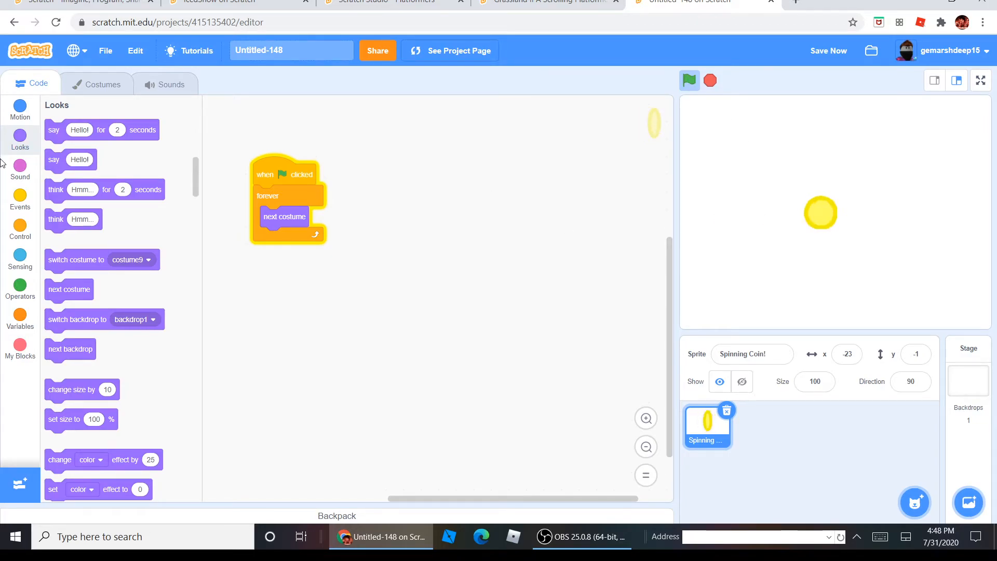
Step: Insert a wait block of 0.01 seconds inside the forever loop, above "next costume"
left_click(20, 229)
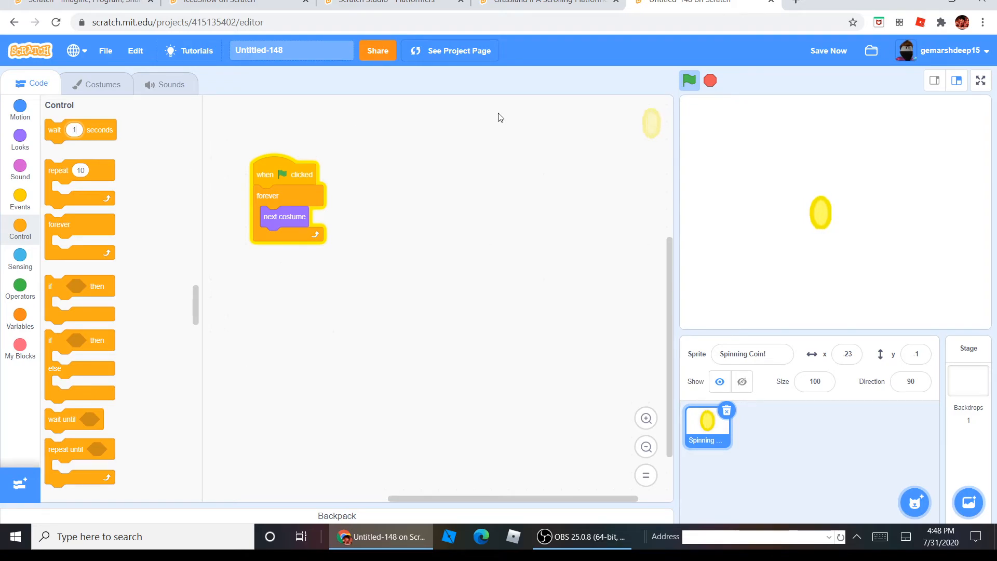
key("Left")
type("0.0")
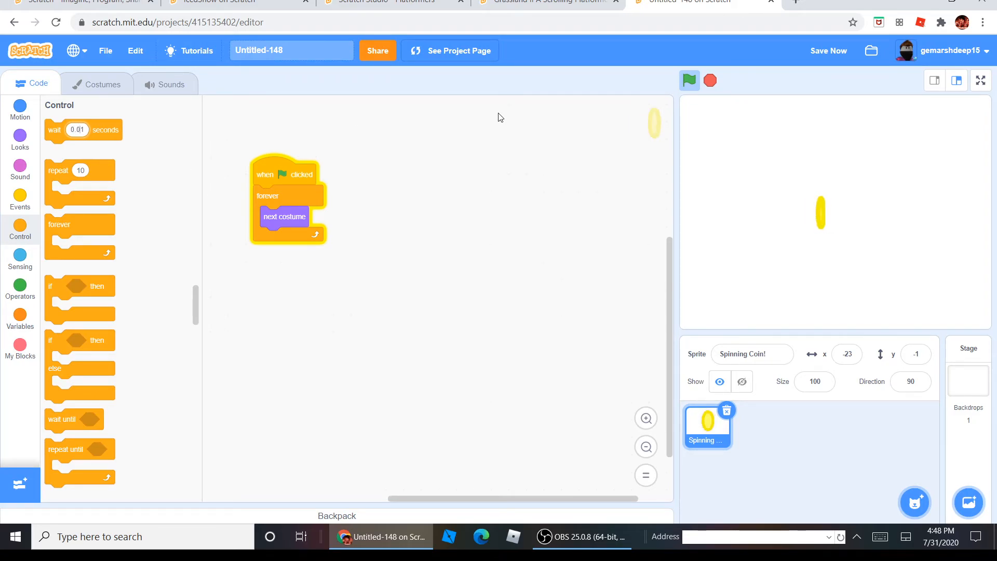
left_click_drag(55, 129, 343, 237)
left_click_drag(270, 207, 250, 188)
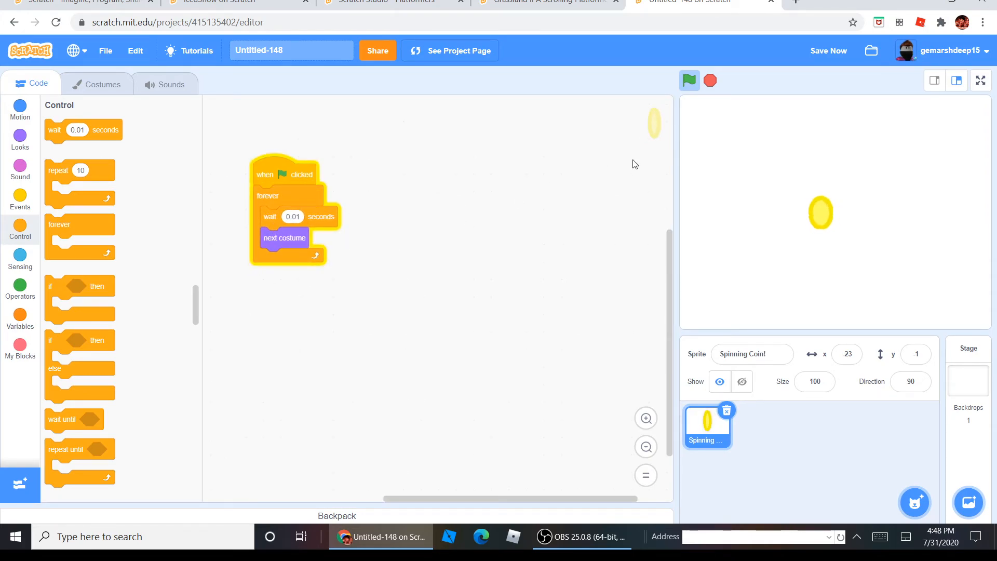
Step: Try a slower spin by changing the wait to 0.1 seconds and reinserting it above "next costume"
left_click_drag(301, 240, 299, 217)
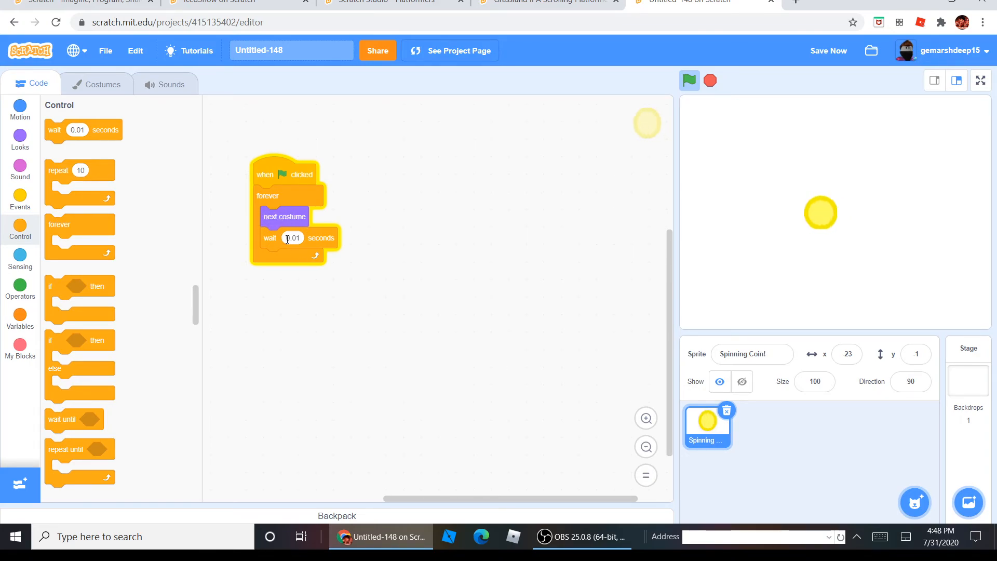
left_click_drag(286, 231, 363, 234)
left_click(374, 243)
left_click_drag(377, 243, 372, 242)
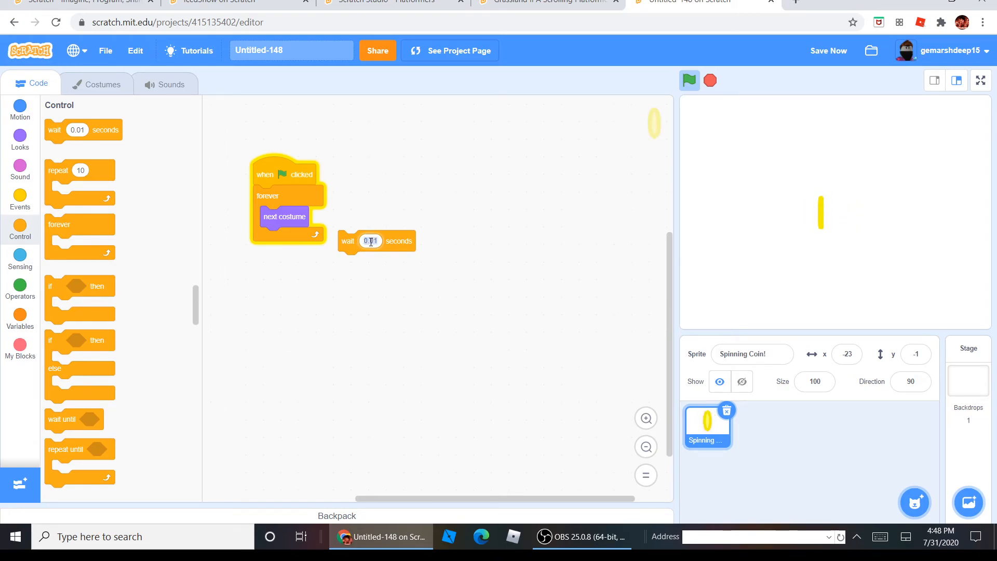
left_click(374, 241)
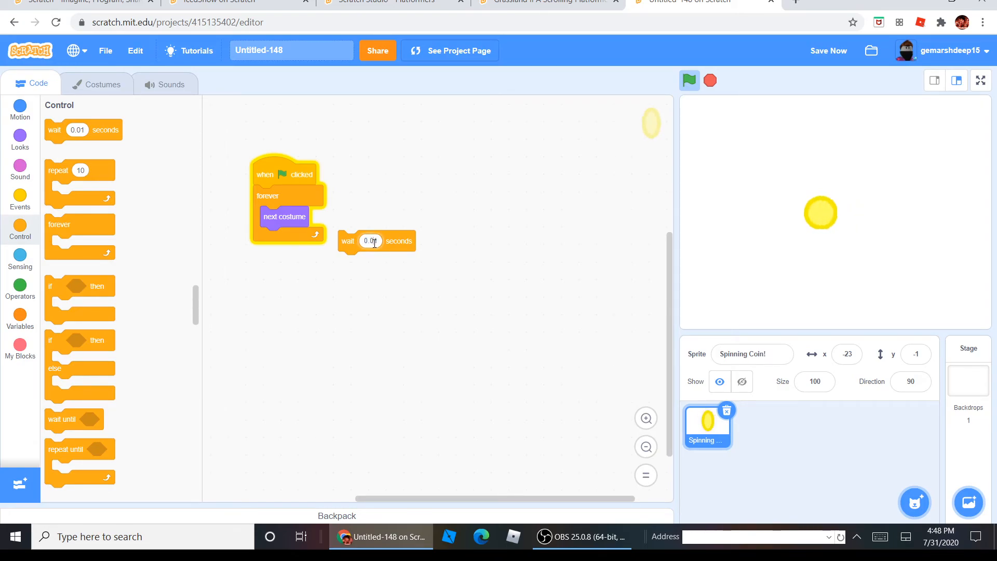
key("BackSpace")
left_click_drag(400, 242, 335, 207)
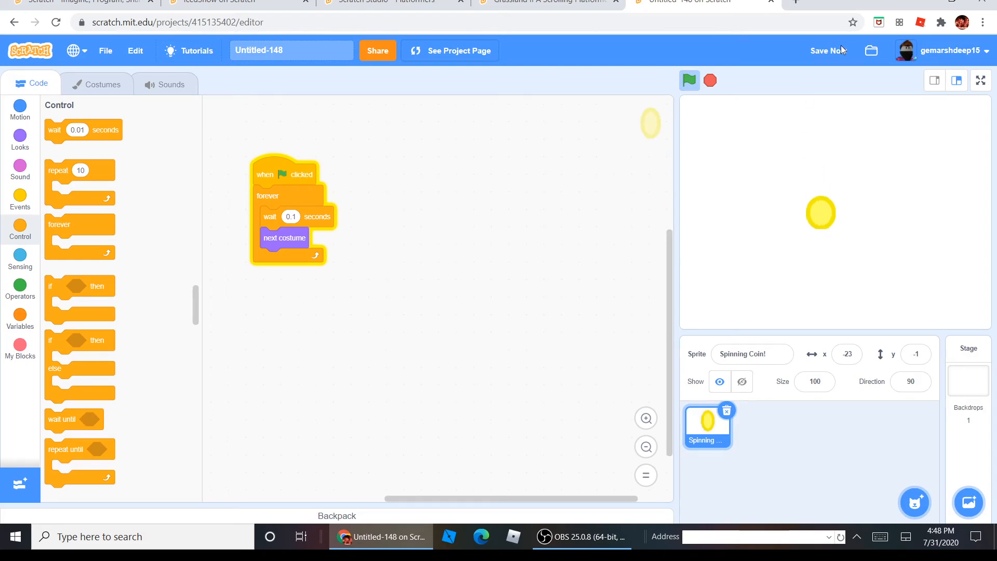
Step: Set the wait inside the forever loop to 0.01 seconds
left_click(312, 50)
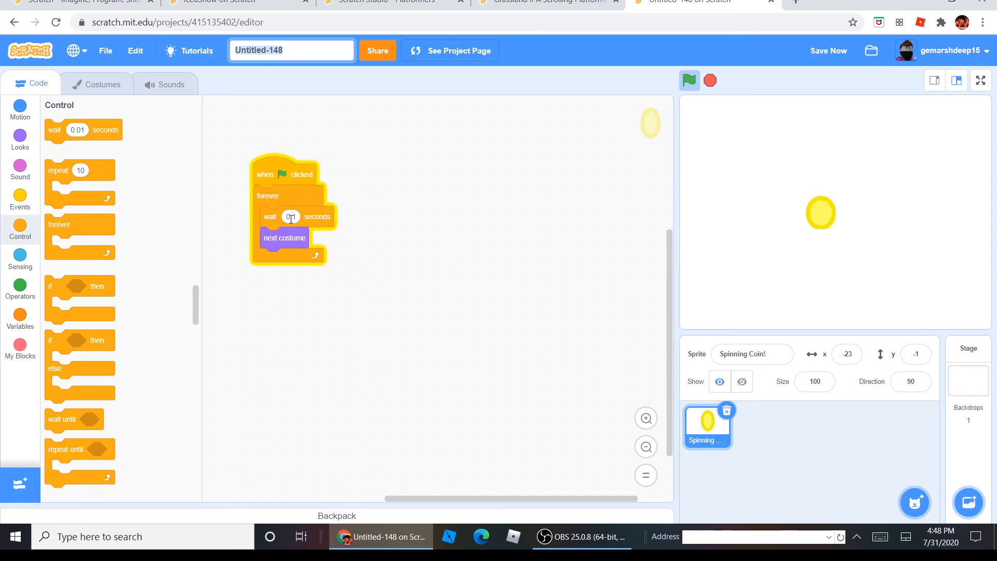
left_click_drag(294, 215, 293, 218)
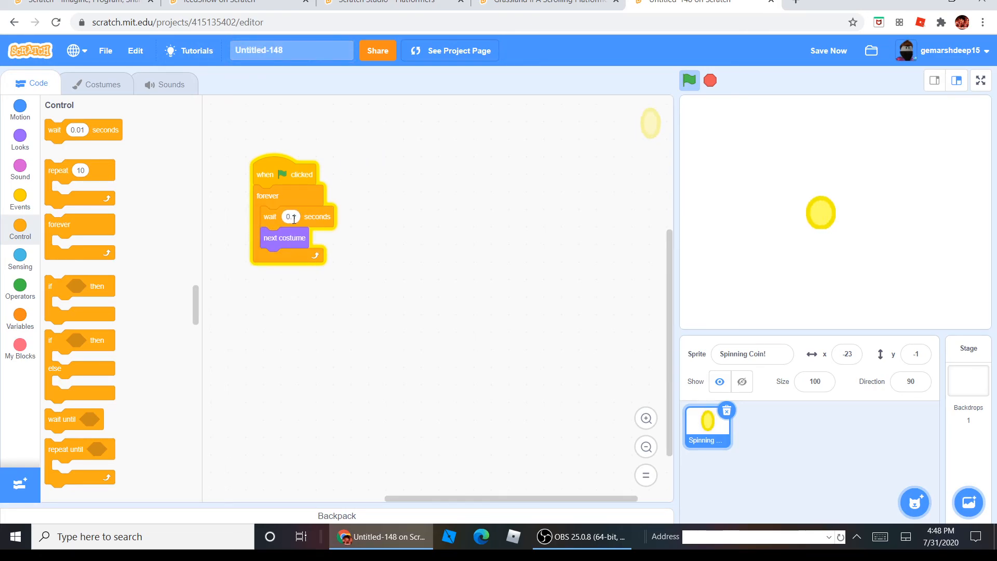
left_click(291, 218)
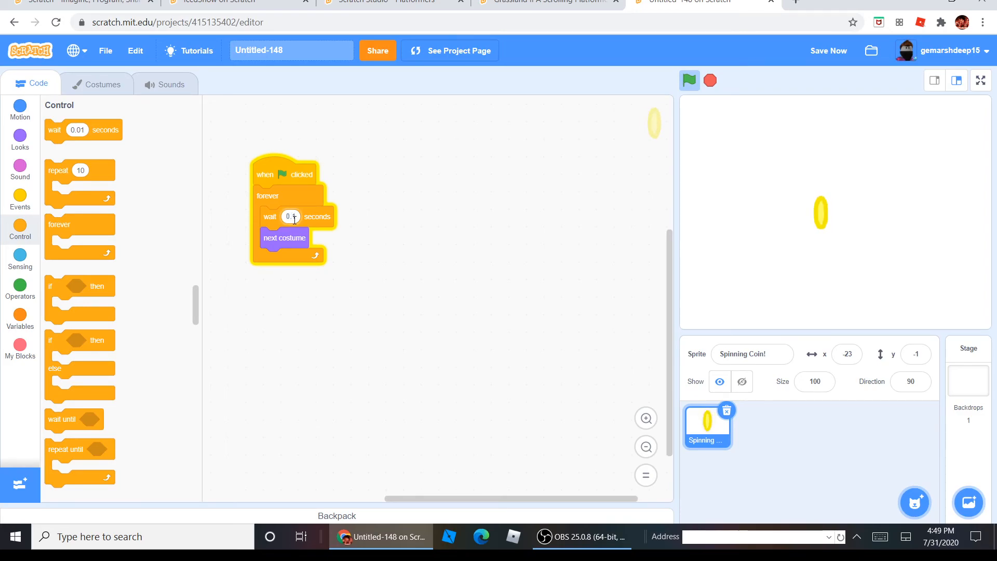
type("0.01")
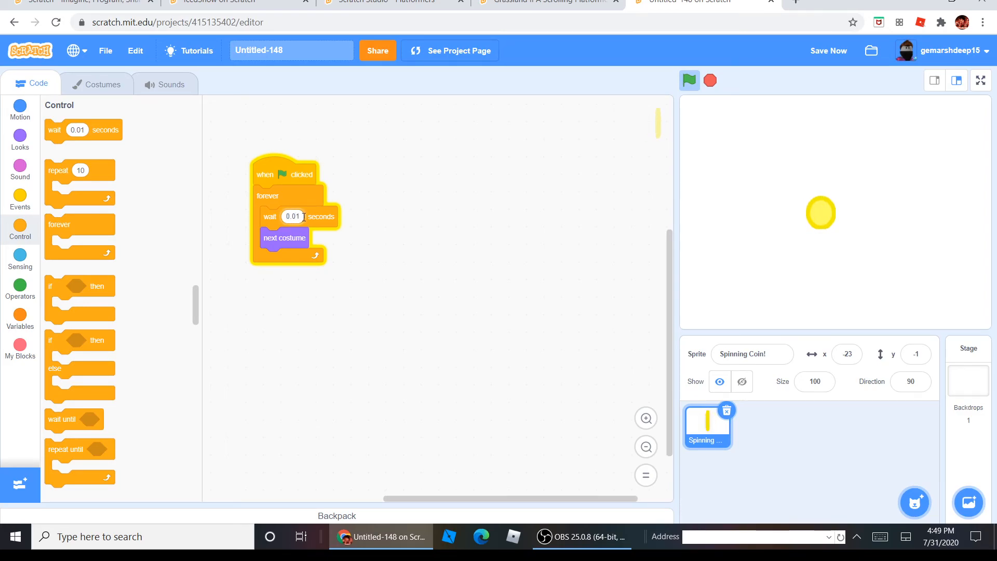
key("Return")
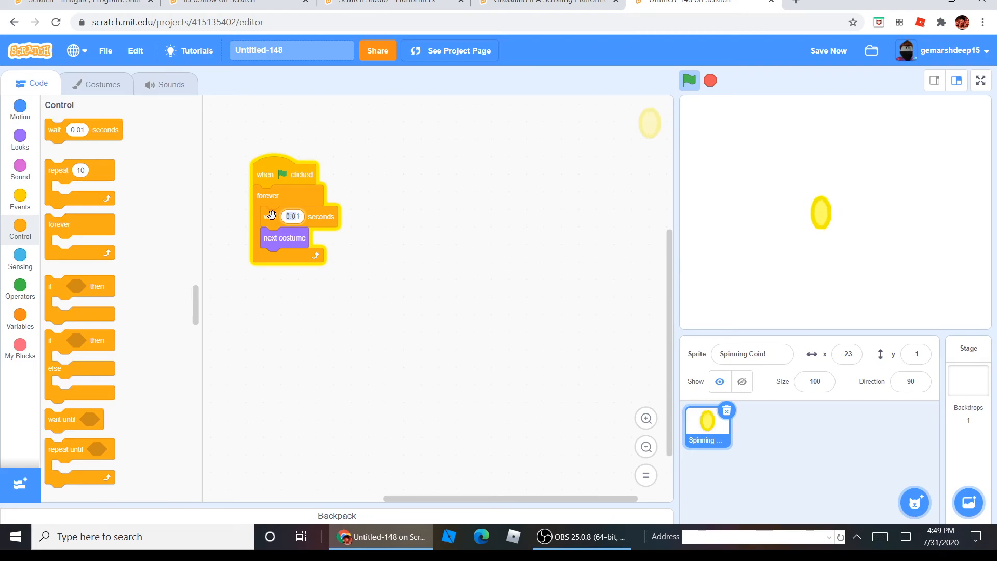
Step: Try a 1-second wait inside the forever loop, and set the wait back to 0.01 seconds
type("1")
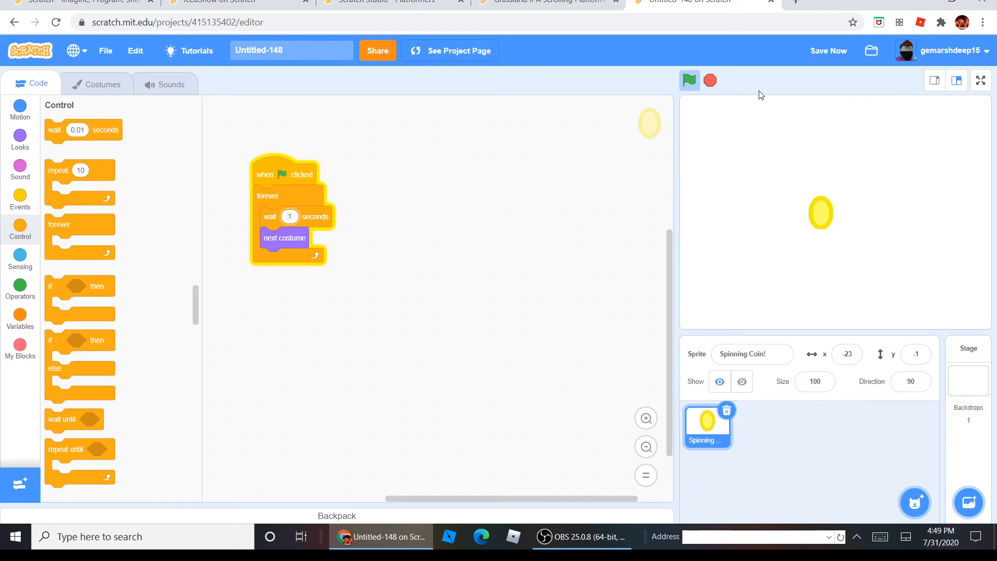
key("ctrl+s")
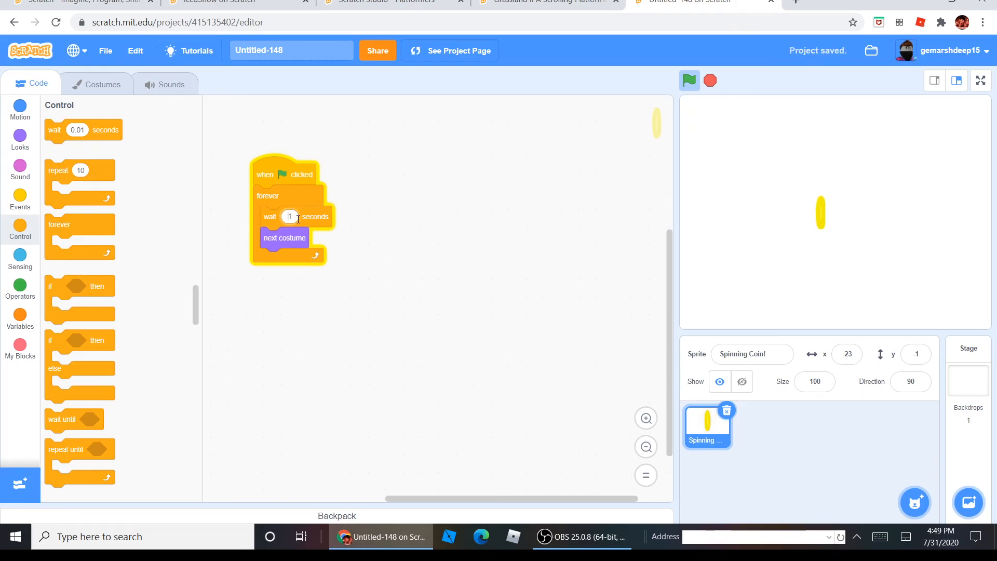
type("0.01")
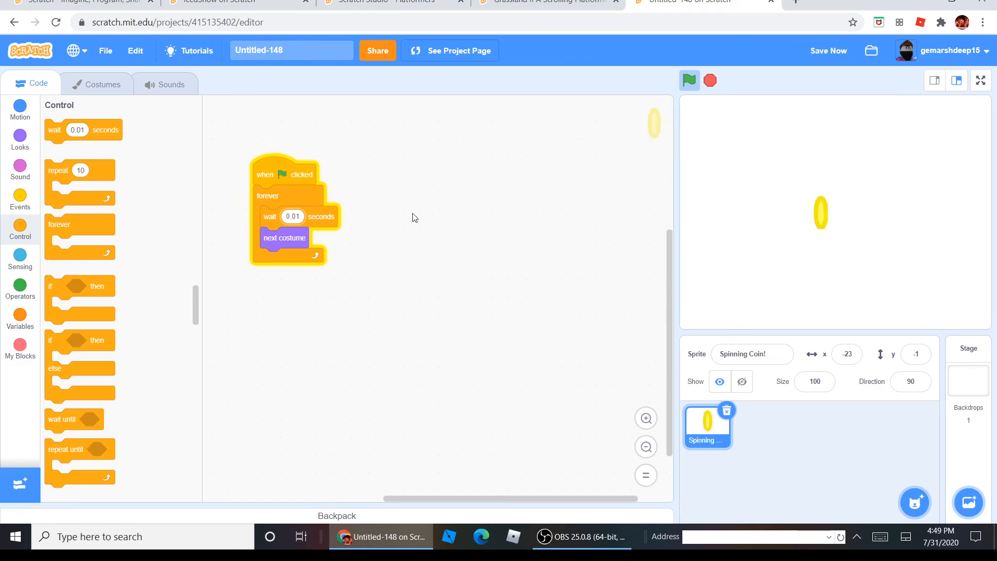
Step: Rename the project as "Spinning Coin 2!"
left_click(291, 51)
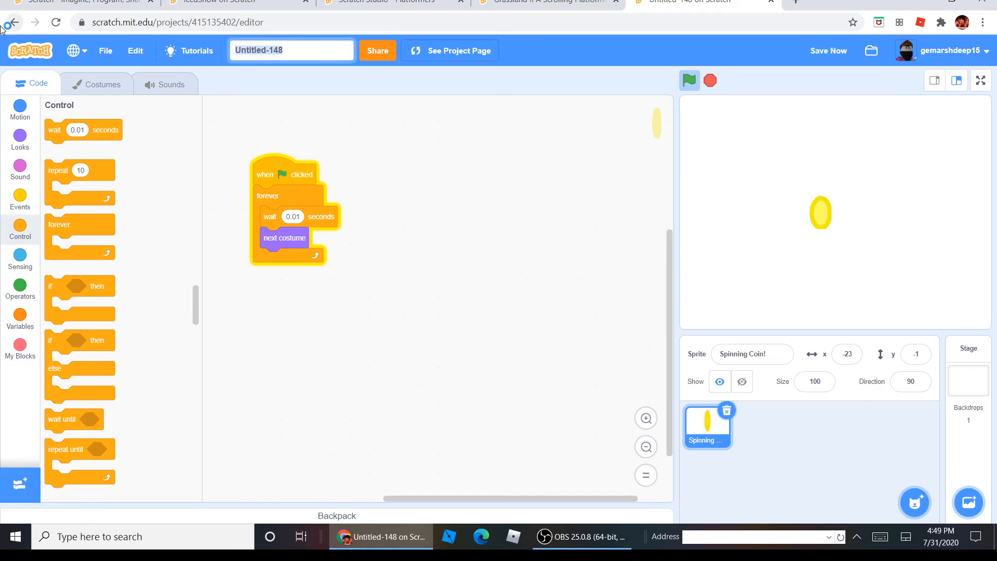
type("Spinning Coin")
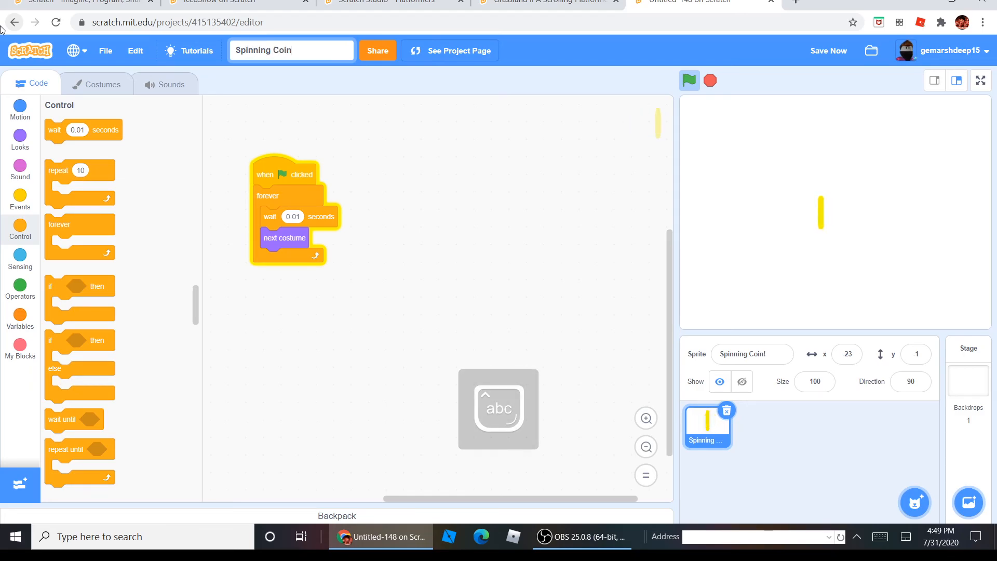
type(" 2~!~")
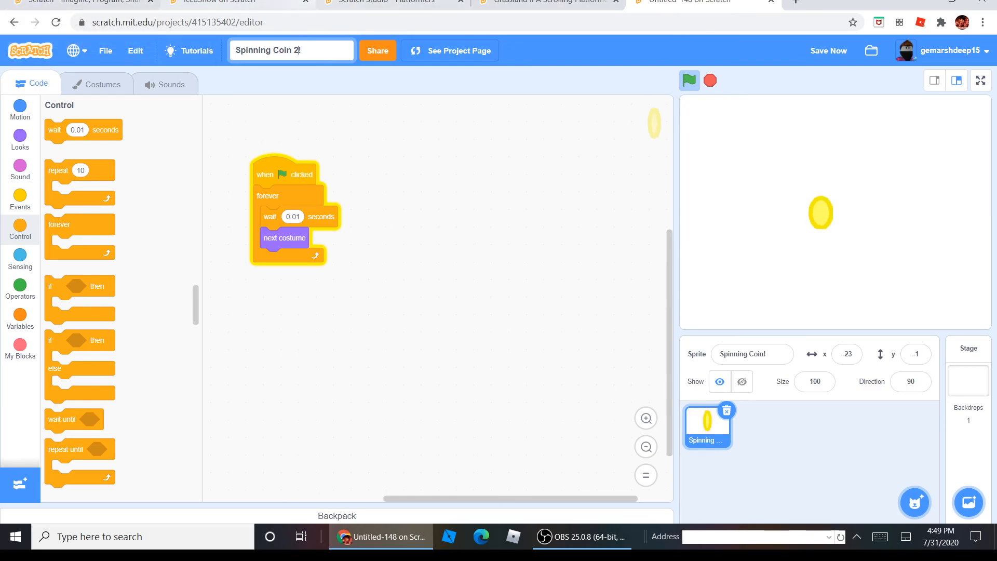
left_click(62, 4)
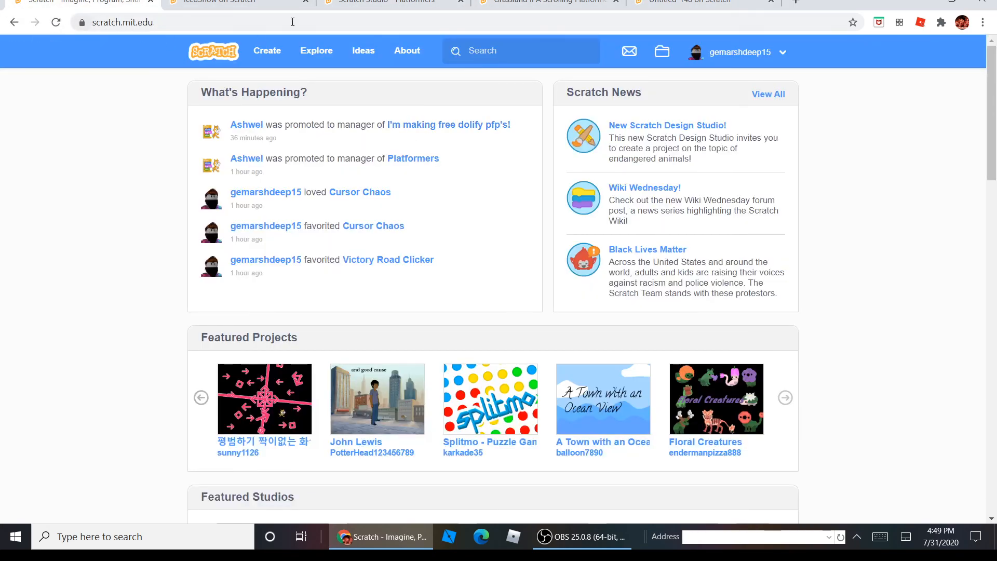
left_click(390, 3)
left_click(722, 3)
Step: Share the project and open the empty Instructions text on its project page for editing
left_click(291, 106)
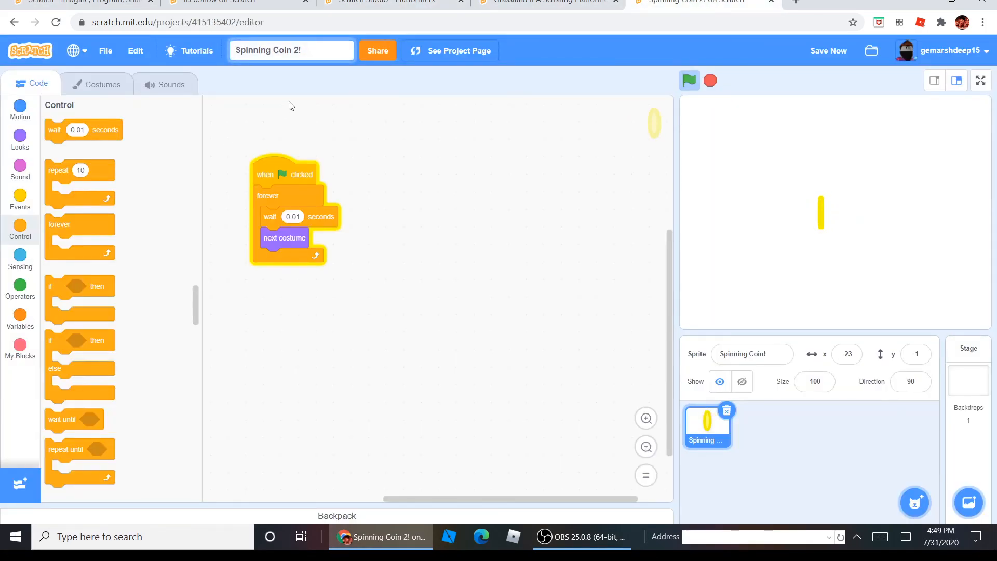
left_click(377, 56)
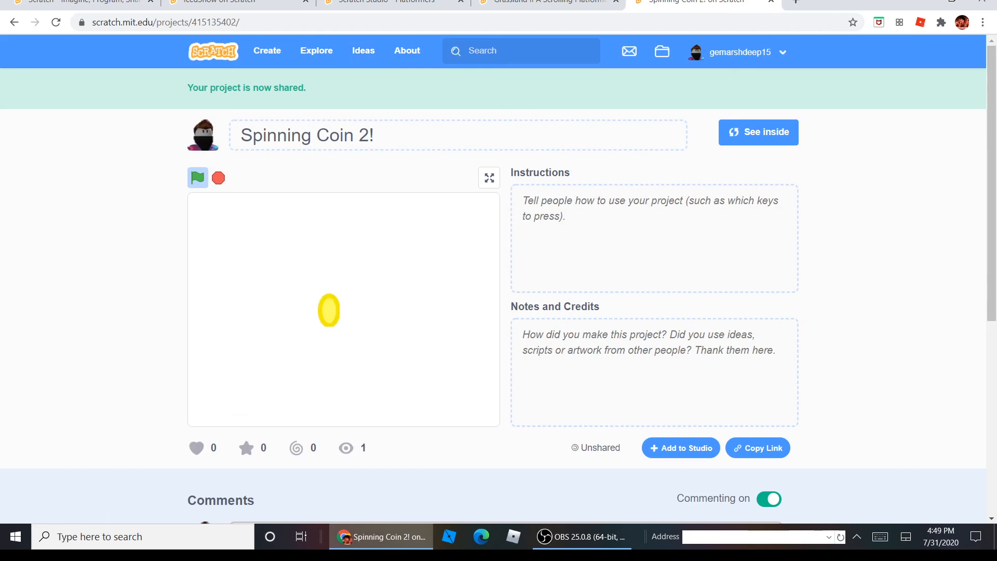
left_click(598, 222)
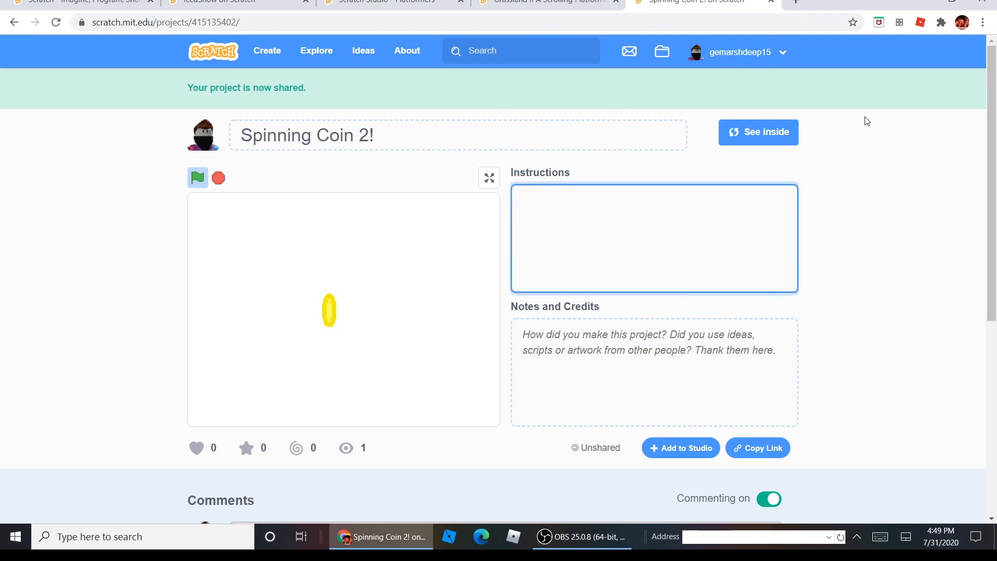
scroll(961, 266, "down", 6)
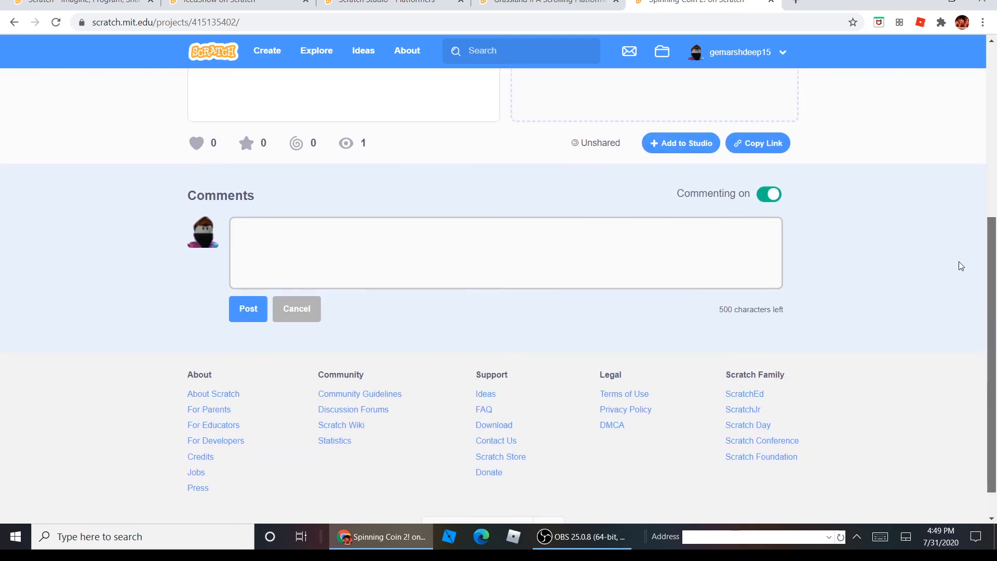
mouse_move(994, 149)
left_mouse_down()
mouse_move(995, 204)
mouse_move(994, 154)
left_mouse_up()
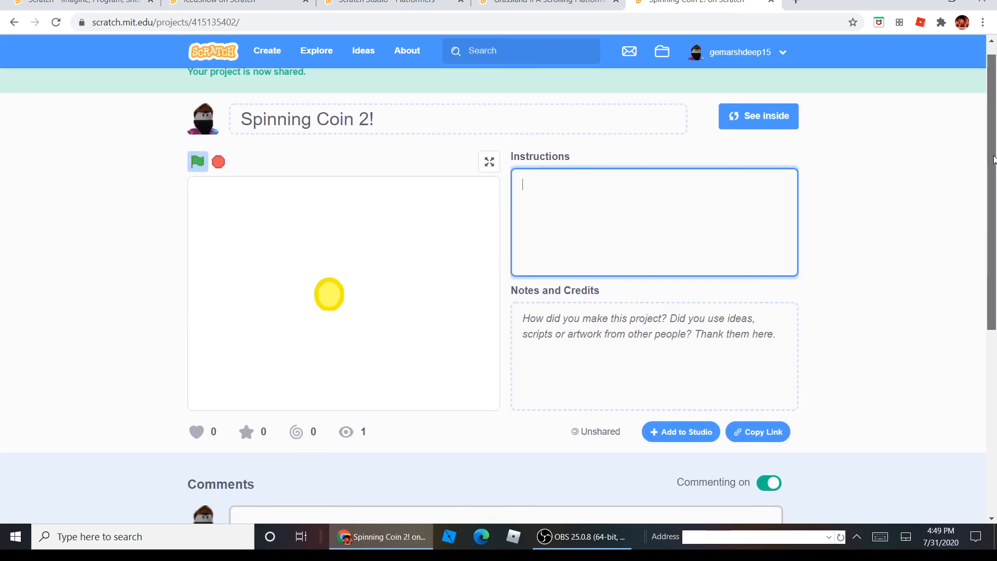